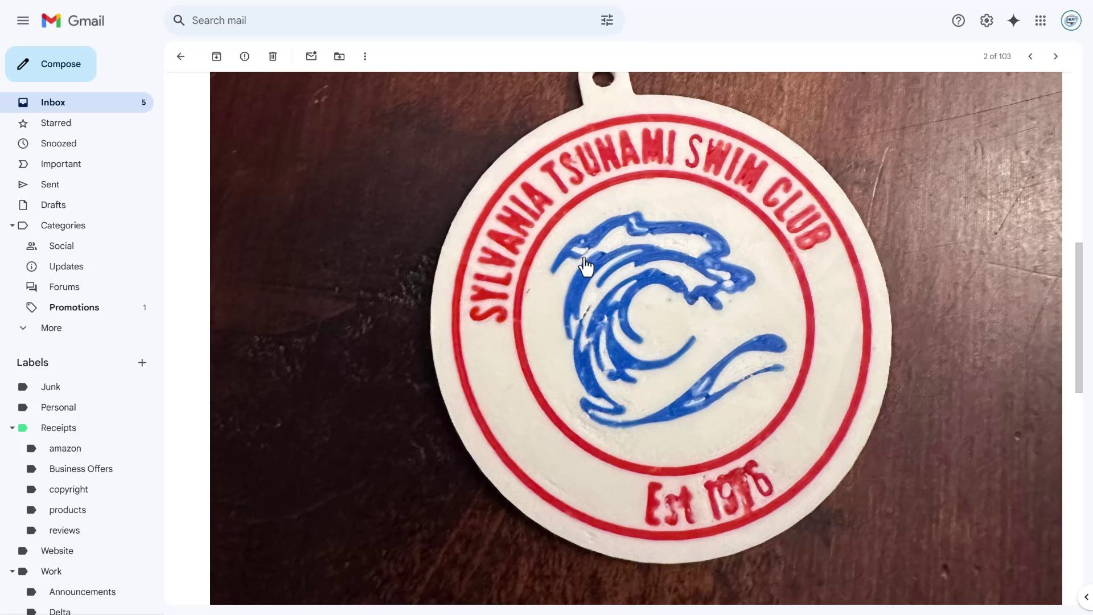
Capture the blue wave logo inside the medallion's inner ring and upload it to Dropbox, overwriting the existing file.
key("Print")
left_click_drag(515, 175, 818, 472)
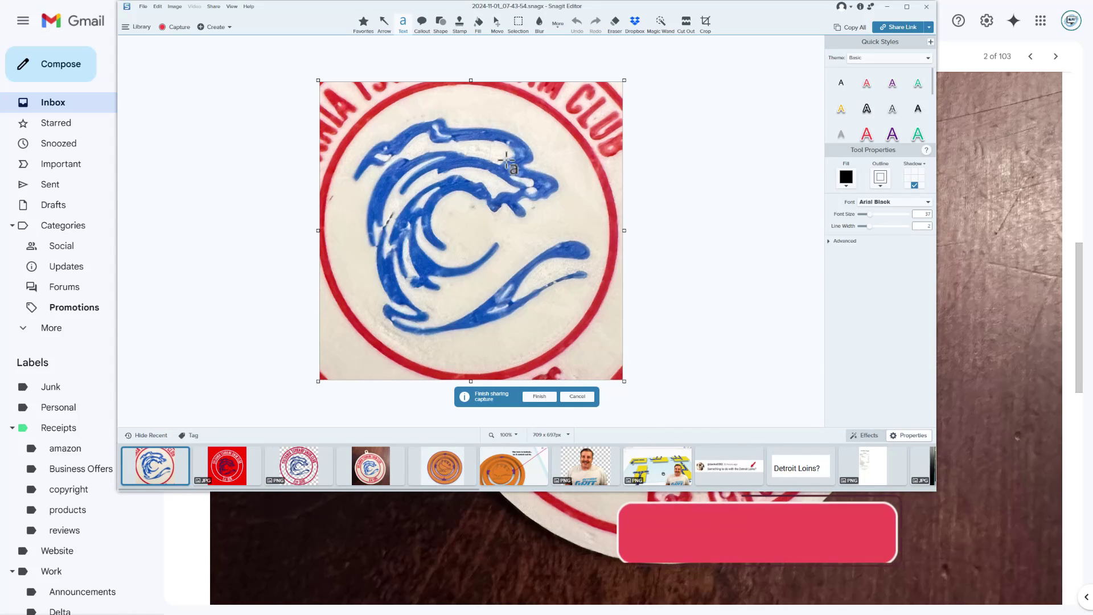
left_click(540, 397)
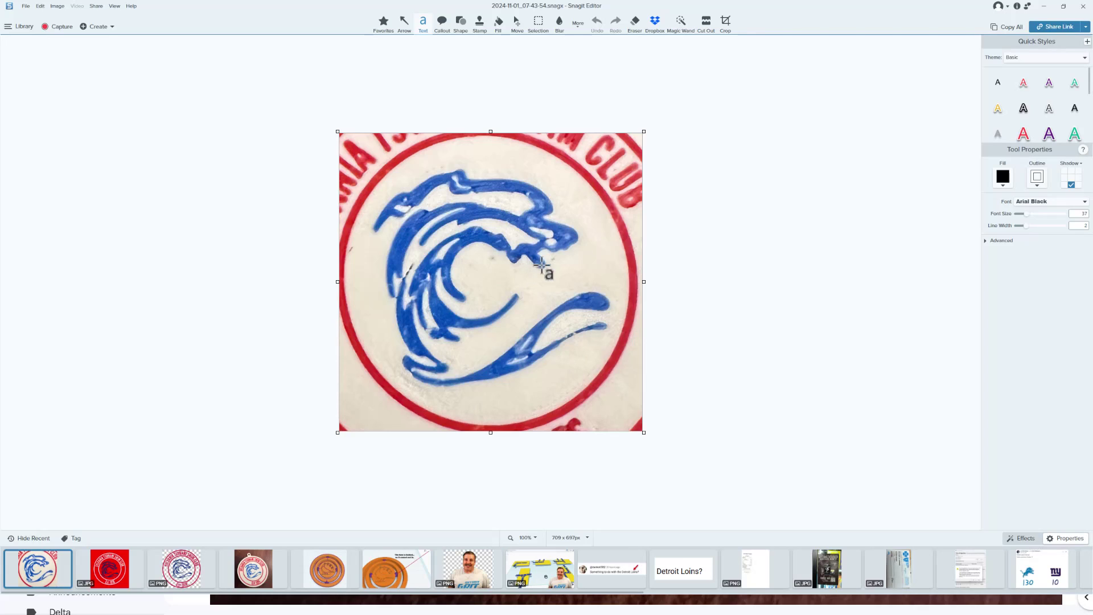
left_click(658, 27)
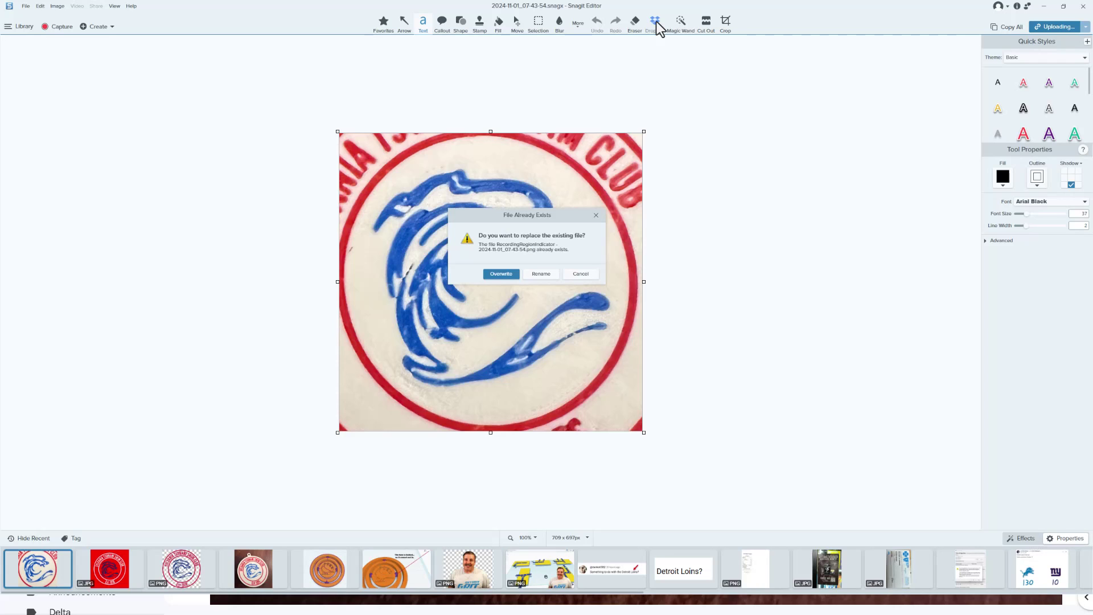
left_click(503, 272)
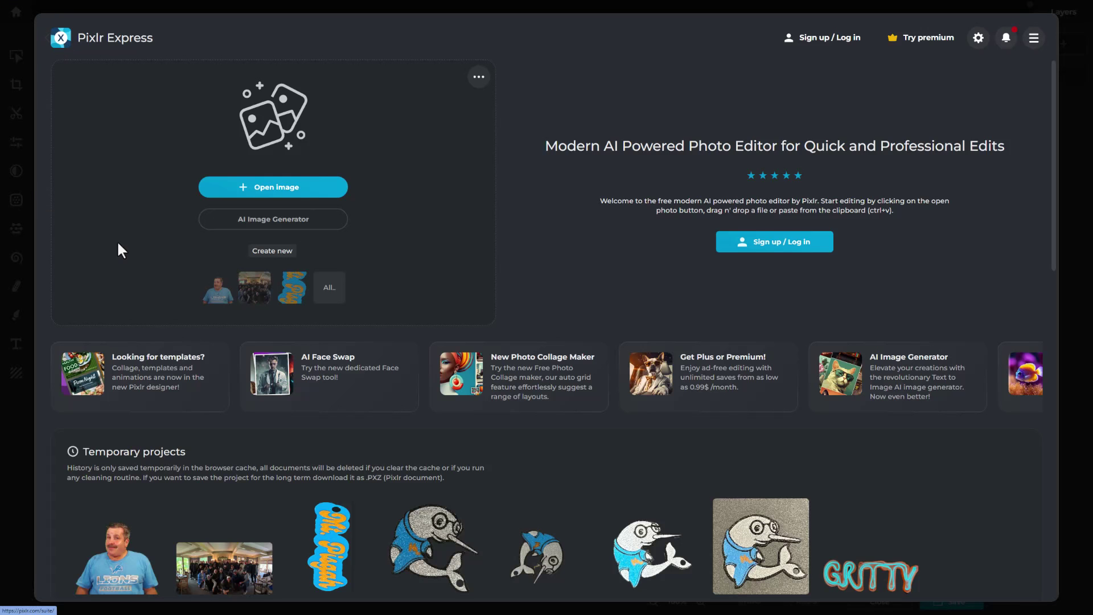
In Pixlr Express, open the image RecordingRegionIndicator - 2024-11-01_07-43-54.png from the Screenshots folder.
left_click(258, 189)
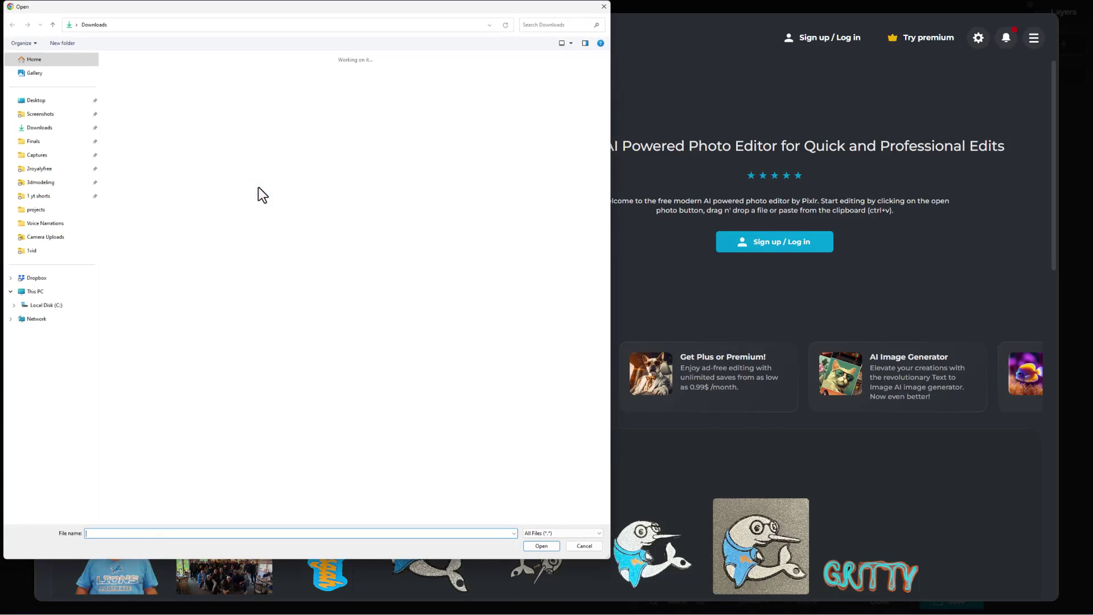
left_click(40, 114)
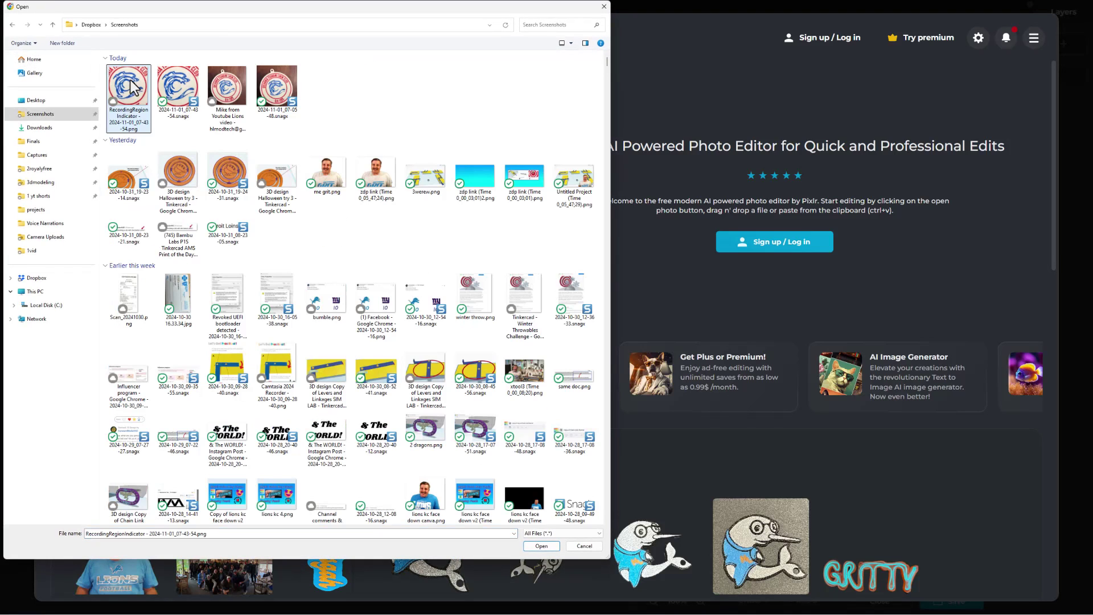
left_click(123, 88)
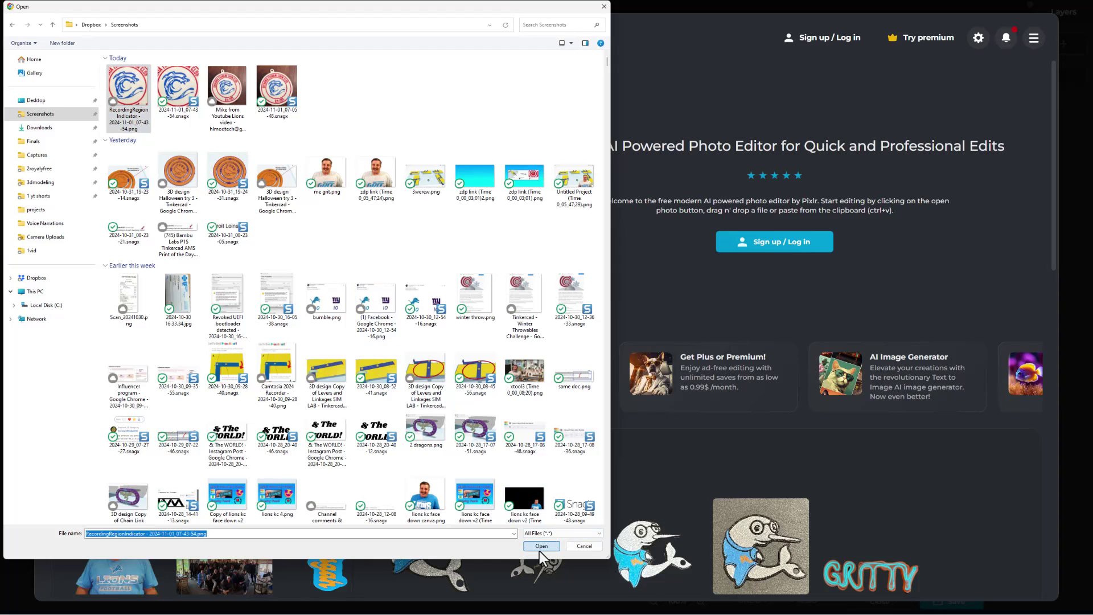
left_click(540, 548)
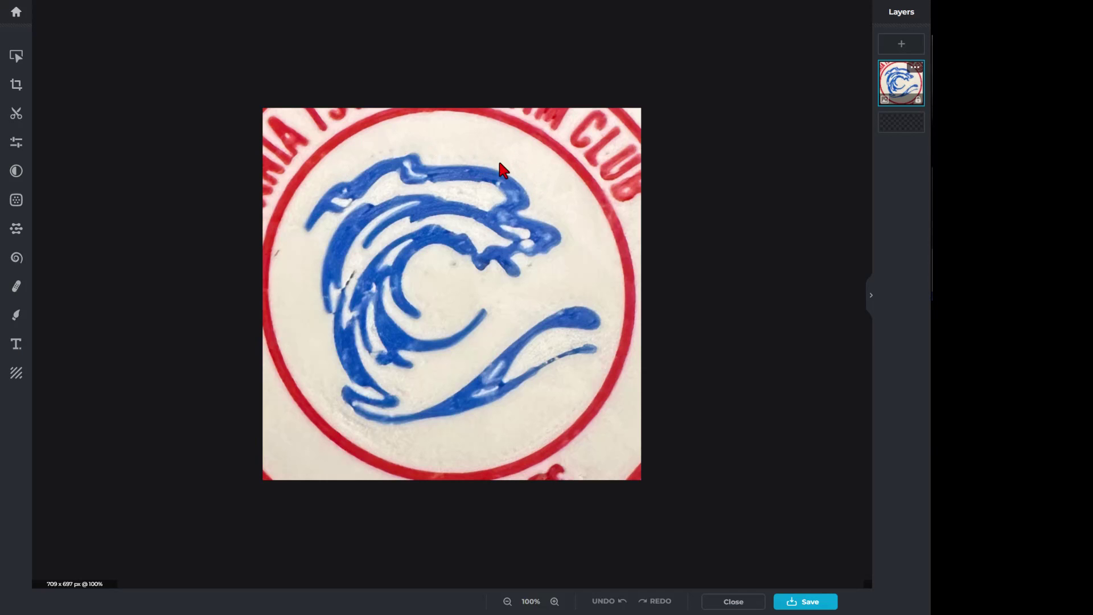
Remove the red lettering and ring with the magic wand cutout at tolerance 49 and Contiguous off.
left_click(13, 114)
left_click(100, 104)
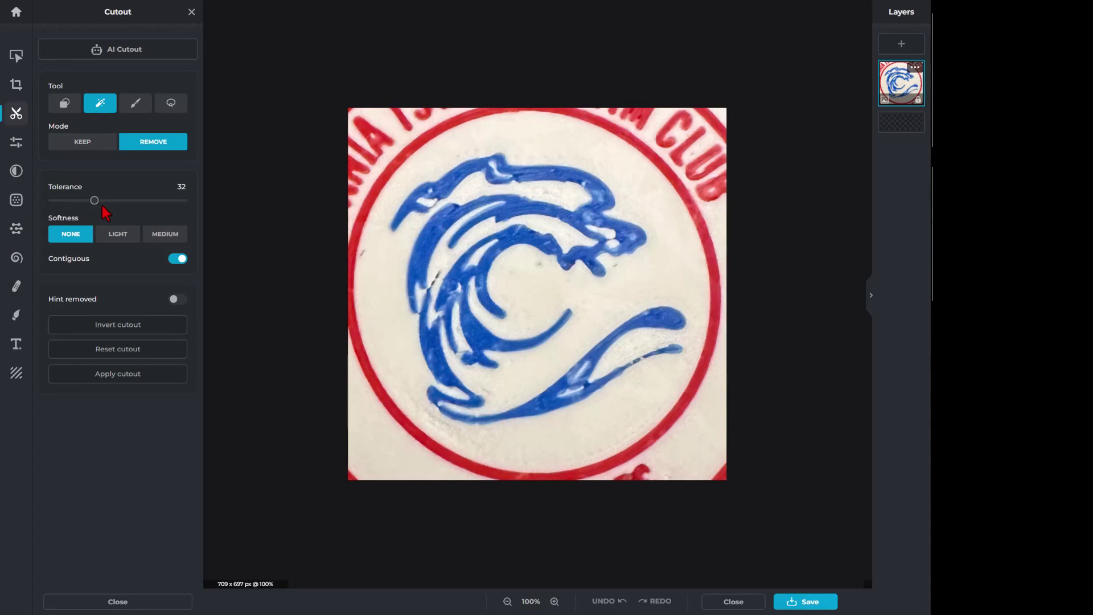
left_click_drag(95, 207, 118, 208)
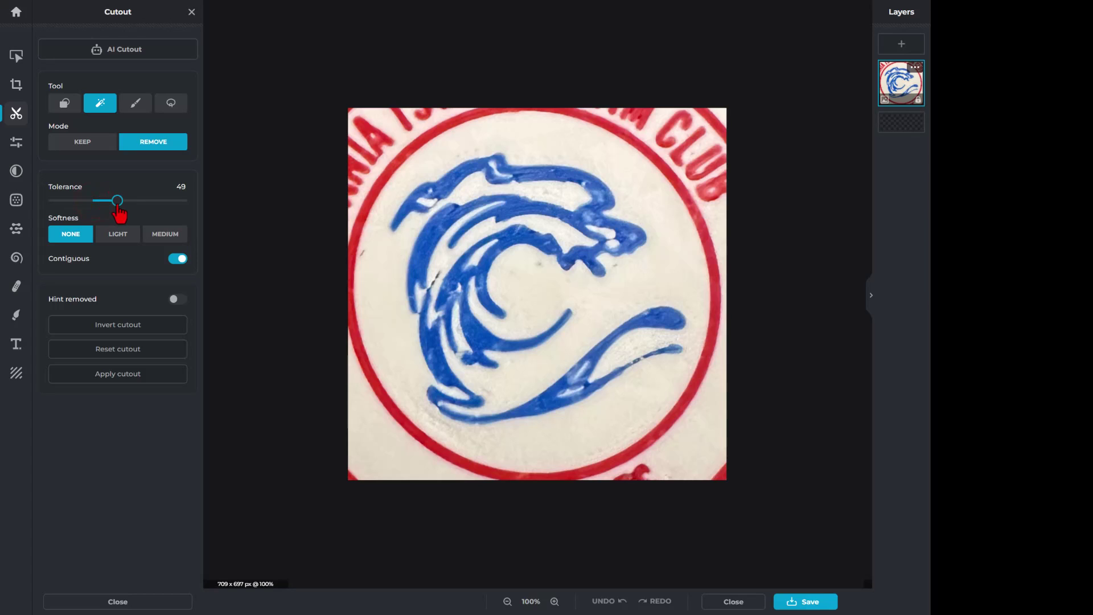
left_click(175, 259)
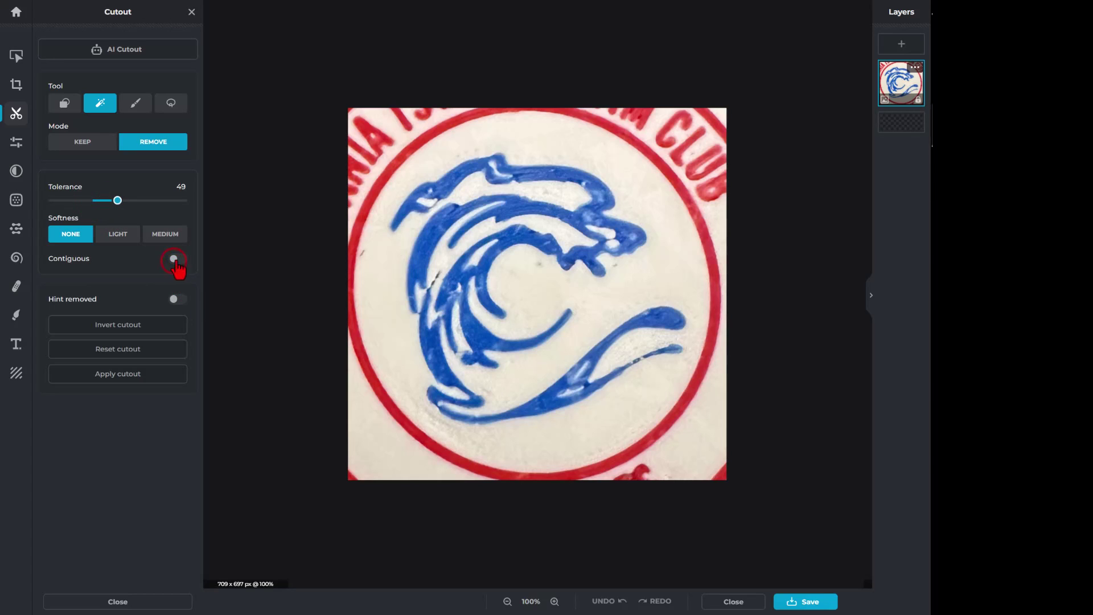
left_click(355, 121)
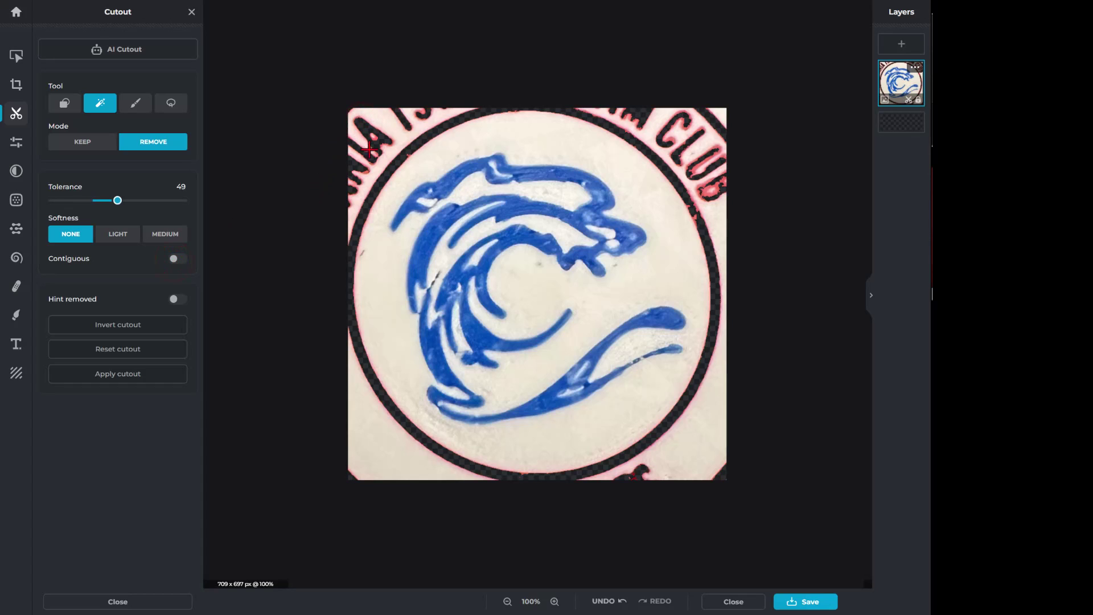
Raise the wand tolerance to 57 and remove the leftover red edges, cream background and faint ring outlines around the blue logo.
left_click_drag(125, 206, 128, 204)
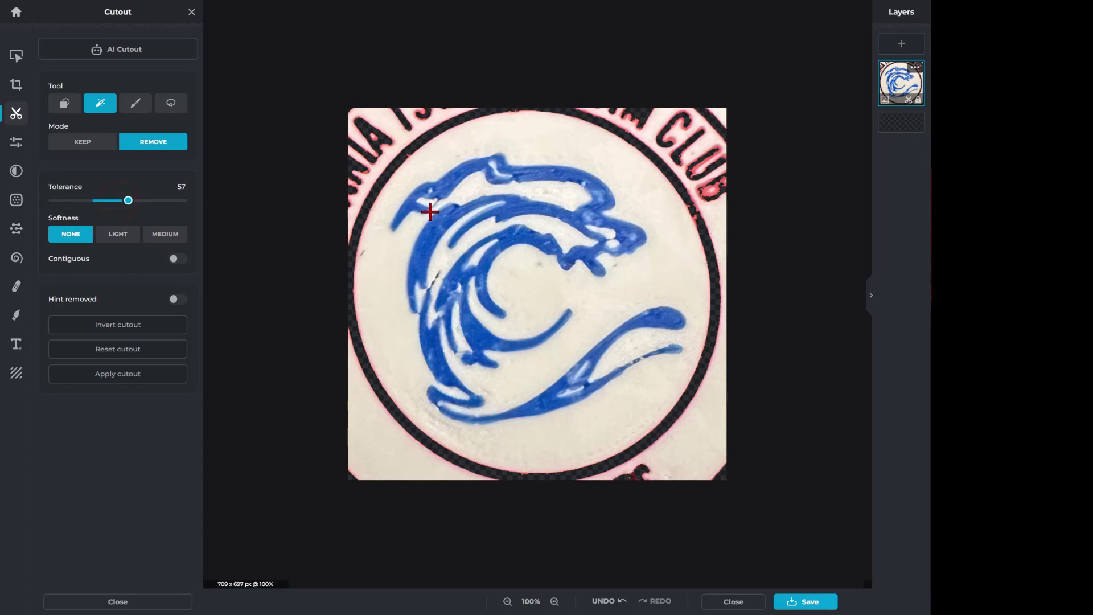
left_click(704, 193)
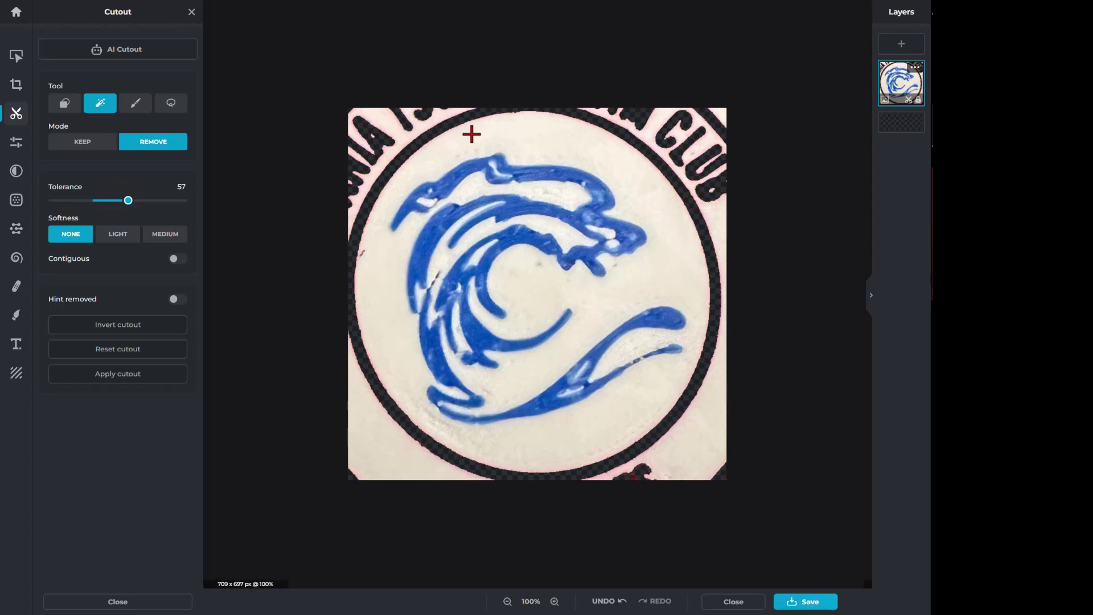
left_click(525, 133)
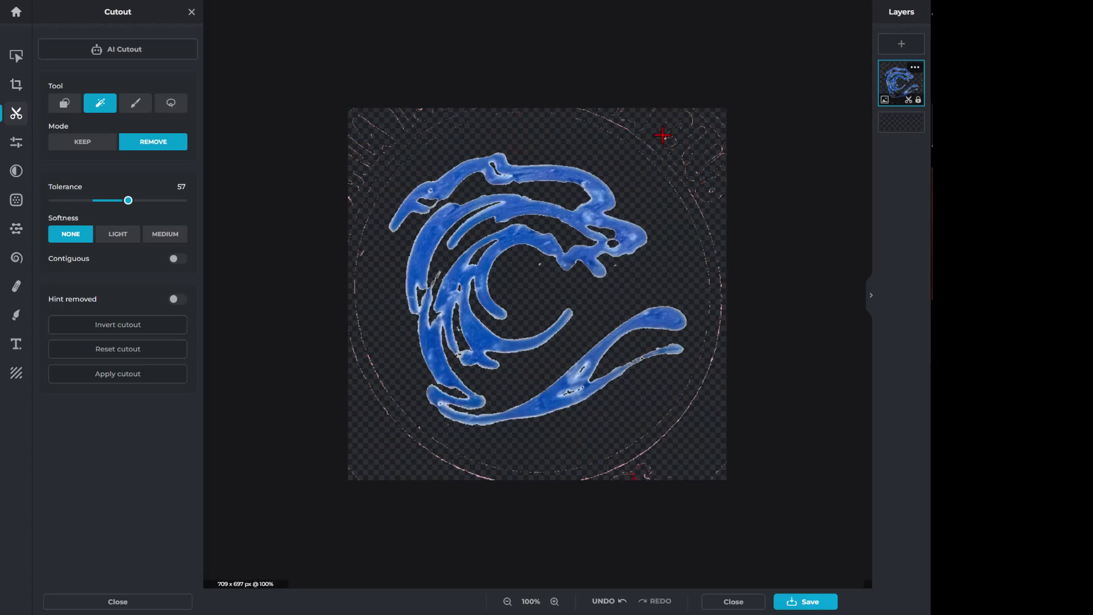
scroll(662, 134, "up", 2)
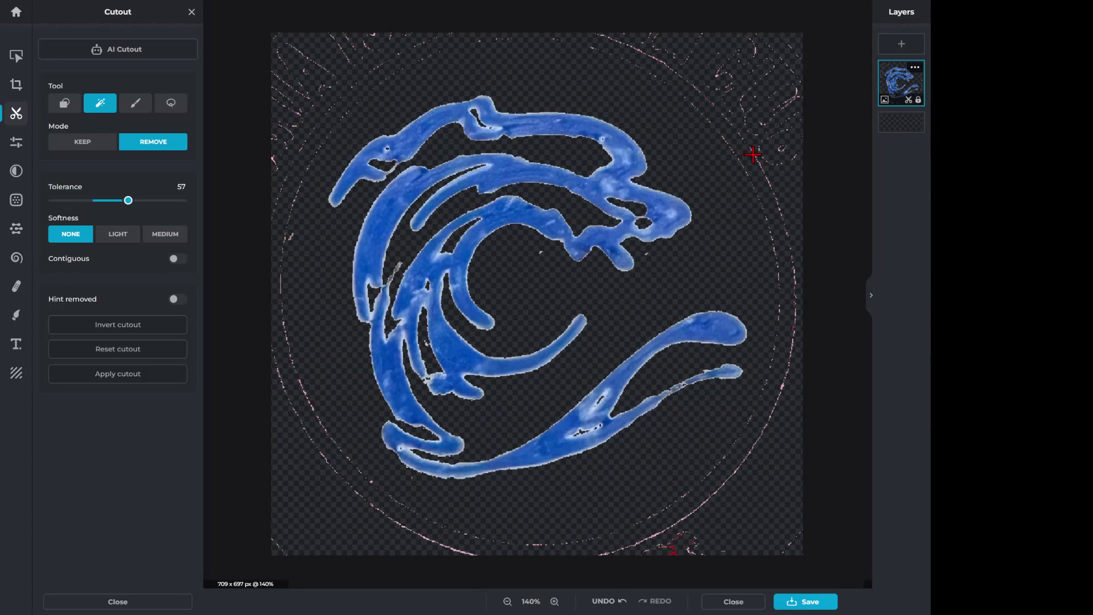
scroll(752, 154, "up", 3)
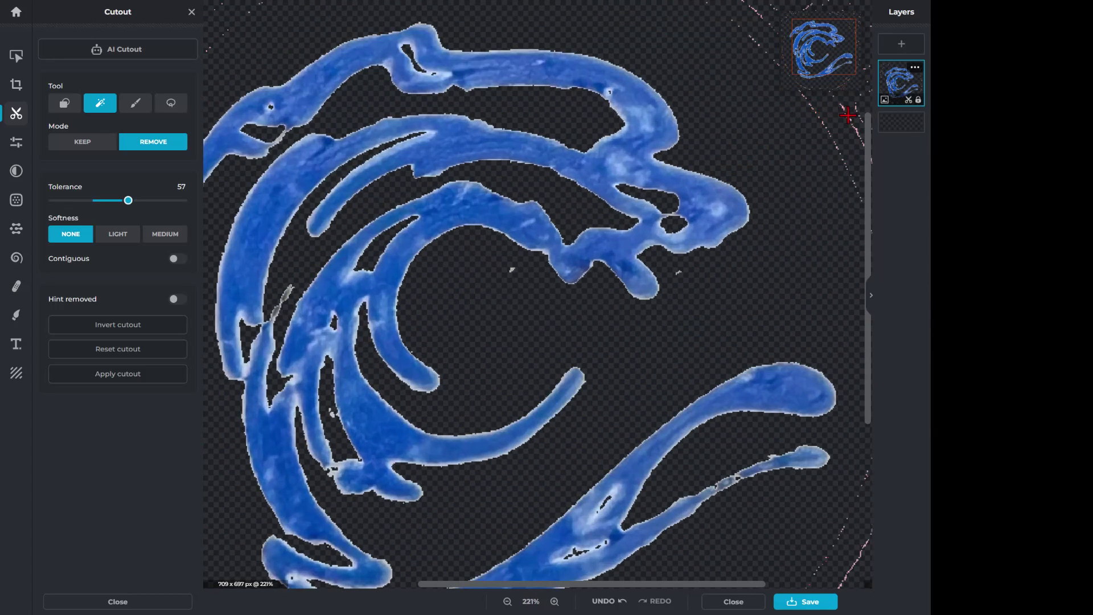
scroll(802, 134, "down", 5)
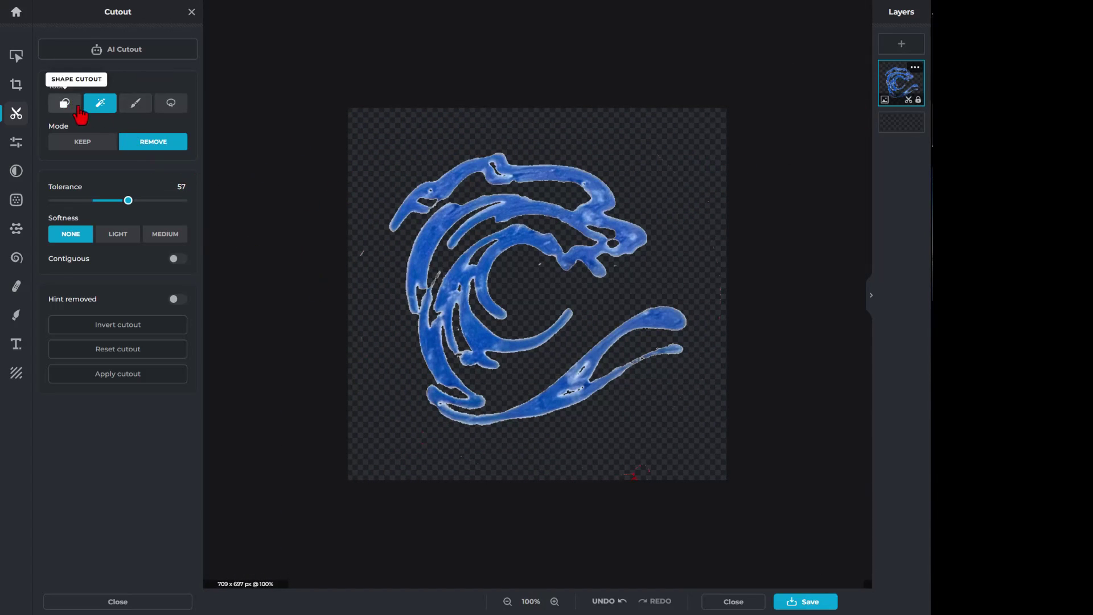
Erase the stray specks along the image's left, top and right edges with a 178 px removal brush at 0% softness.
left_click(136, 105)
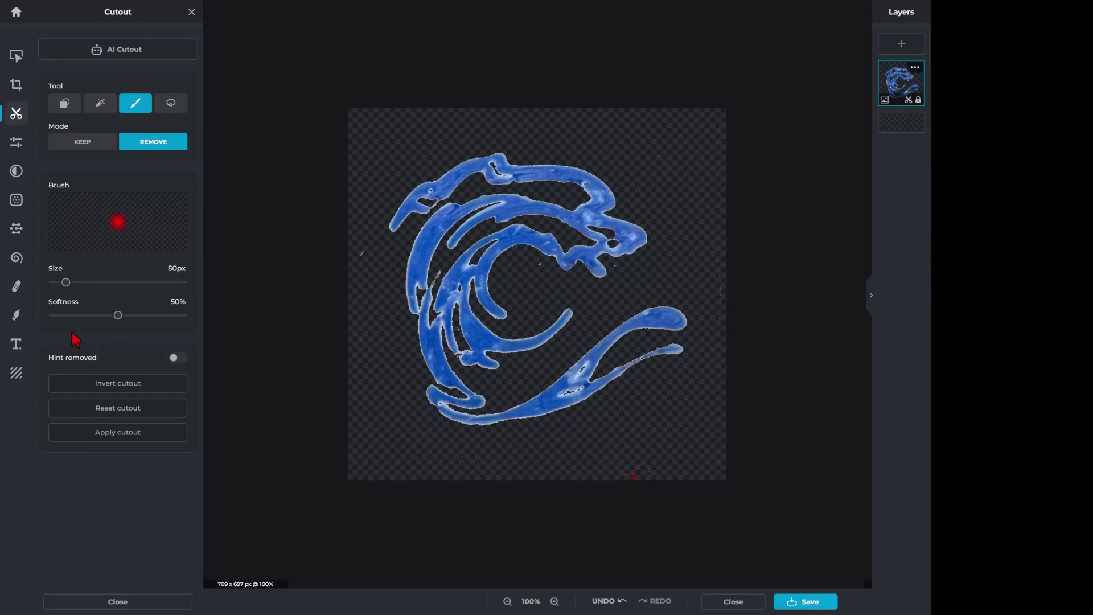
left_click_drag(117, 316, 46, 318)
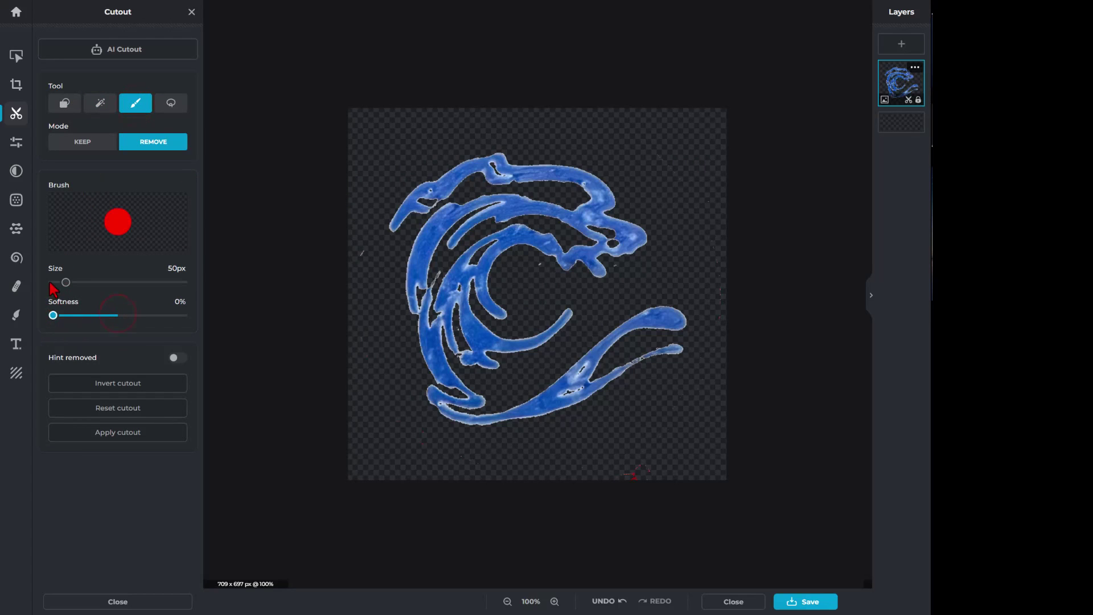
left_click_drag(65, 282, 99, 283)
left_click(367, 111)
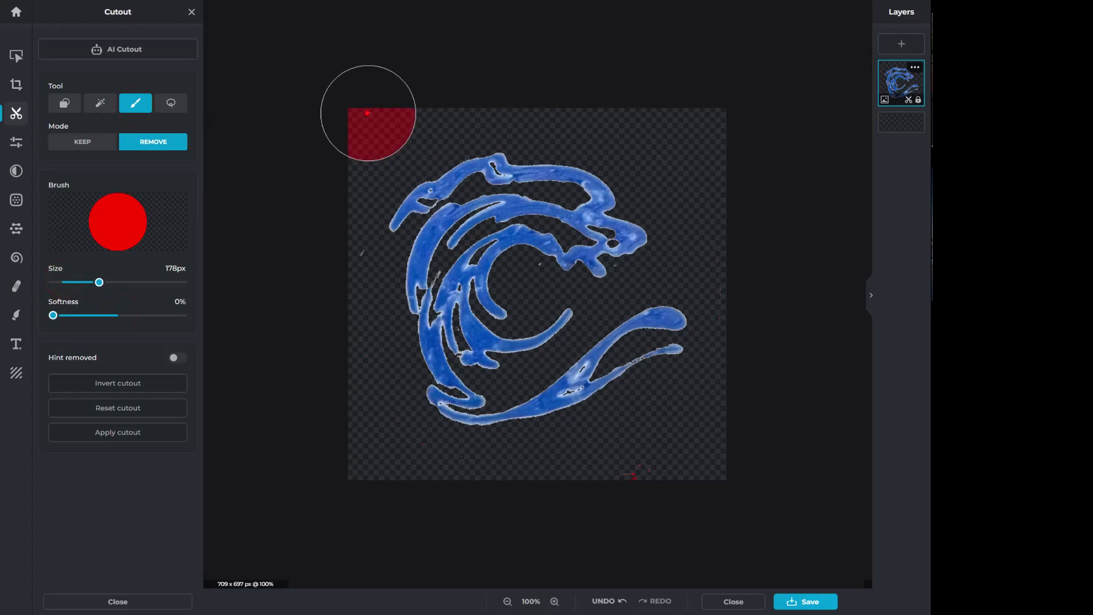
left_click(340, 279)
left_click(511, 99)
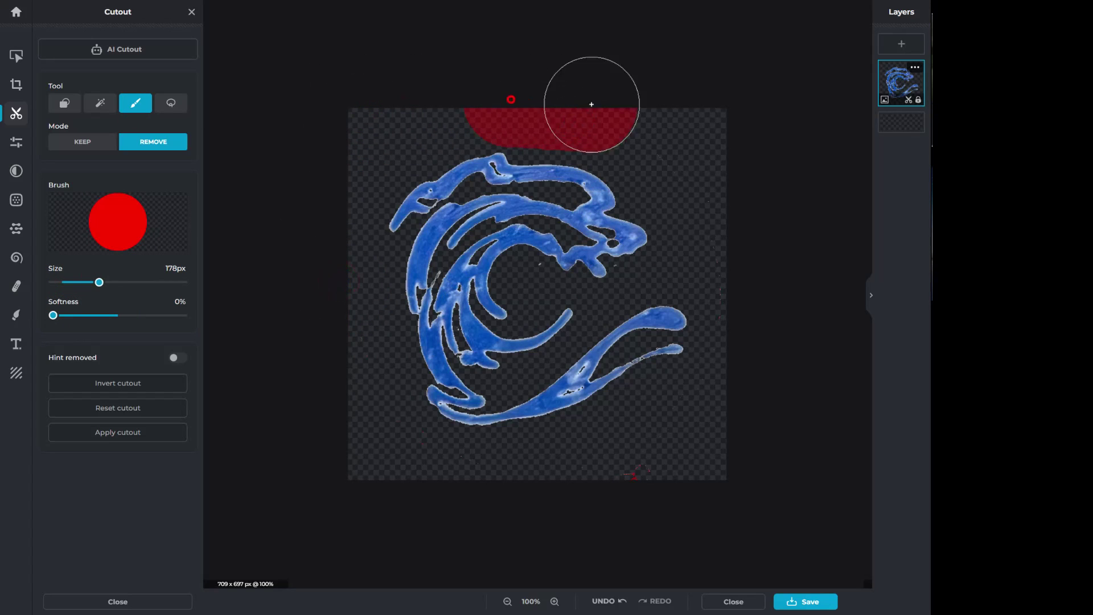
left_click(700, 123)
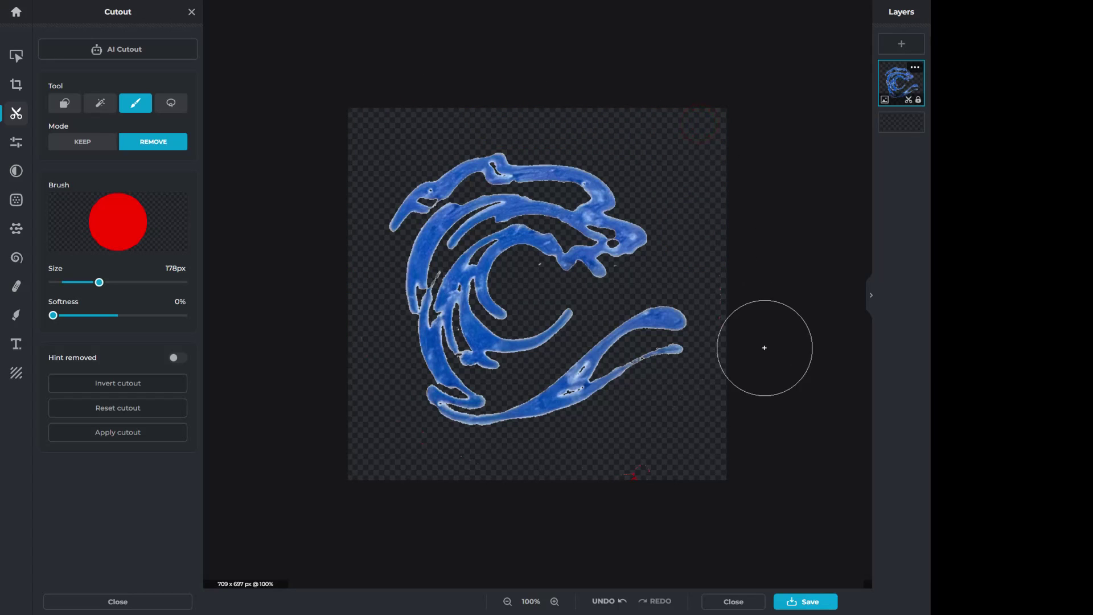
scroll(763, 345, "up", 1)
left_click(762, 288)
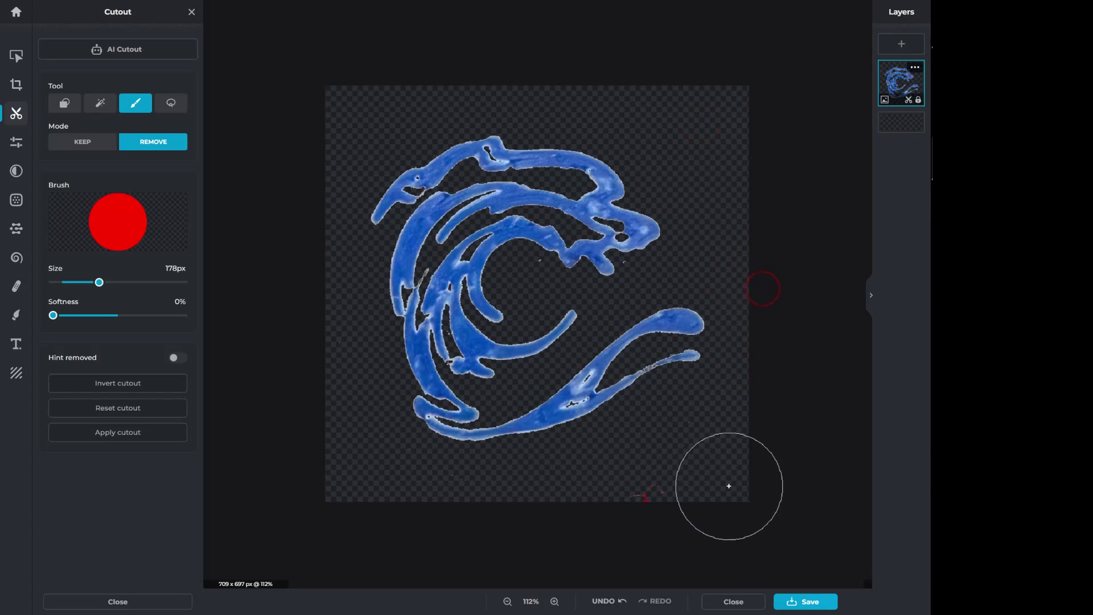
left_click_drag(732, 478, 541, 480)
key("ctrl+z")
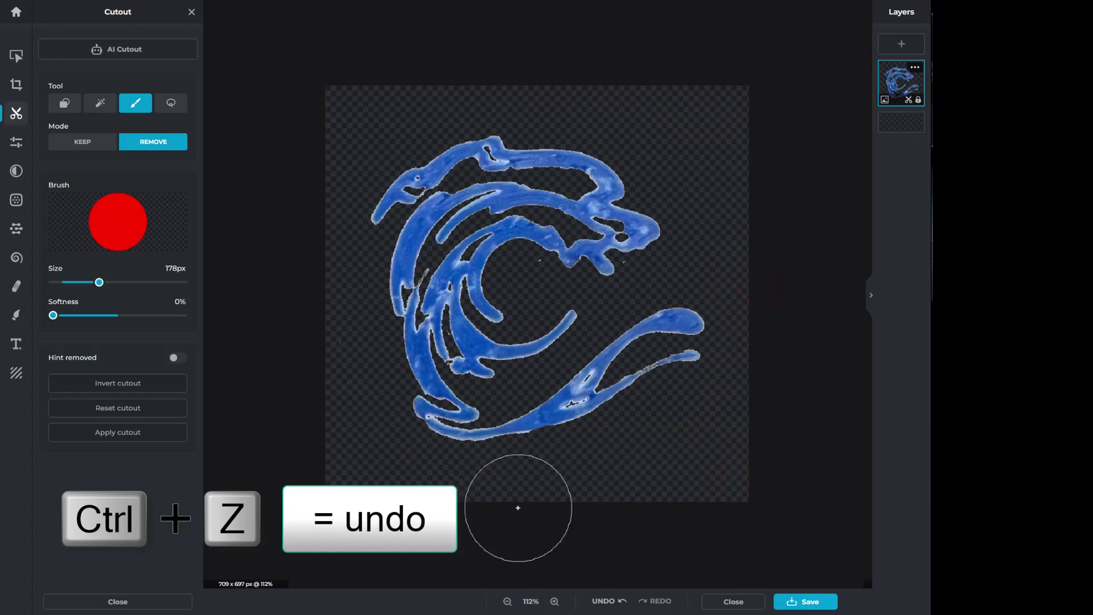
left_click(620, 602)
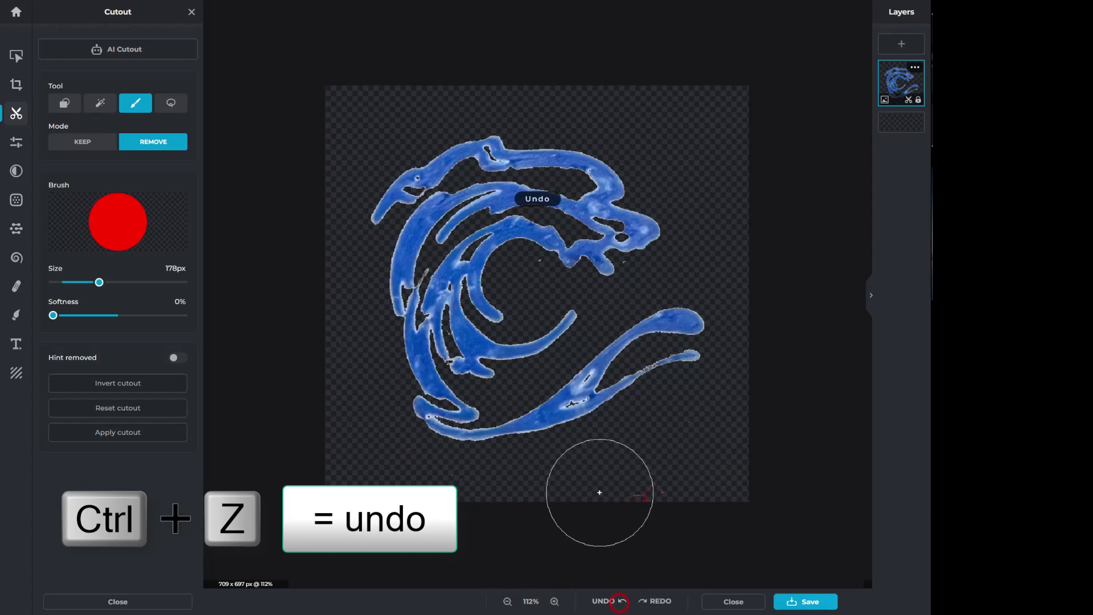
Erase the remaining red specks along the image's bottom edge and around its lower right and left sides.
mouse_move(622, 500)
left_mouse_down()
mouse_move(674, 492)
mouse_move(732, 402)
left_mouse_up()
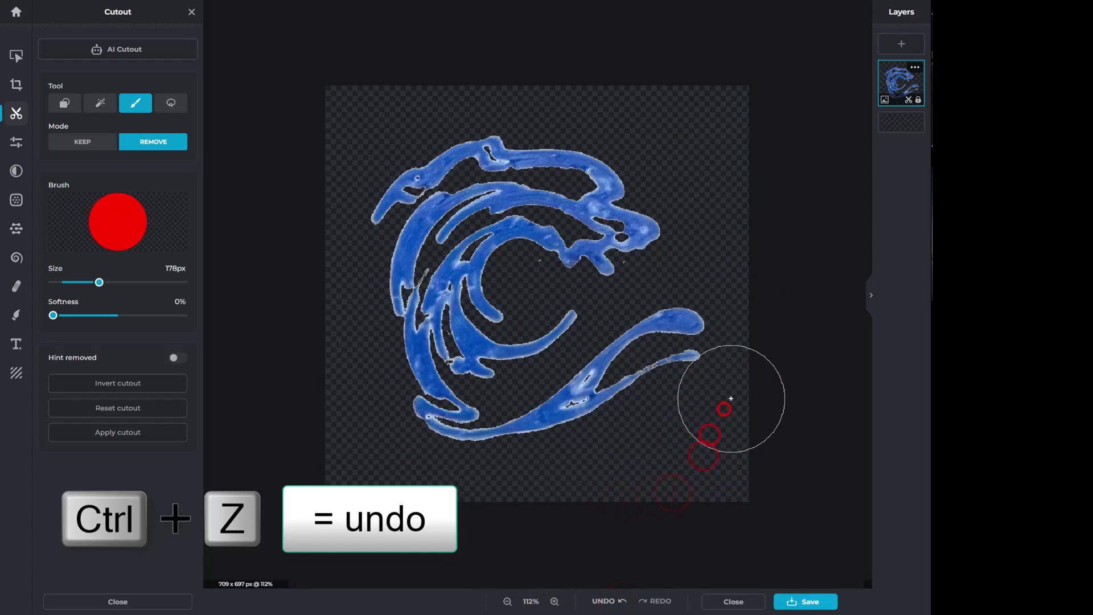
left_click(682, 430)
mouse_move(611, 470)
left_mouse_down()
mouse_move(507, 497)
mouse_move(371, 488)
left_mouse_up()
mouse_move(372, 484)
left_mouse_down()
mouse_move(342, 449)
mouse_move(303, 261)
left_mouse_up()
left_click(306, 262)
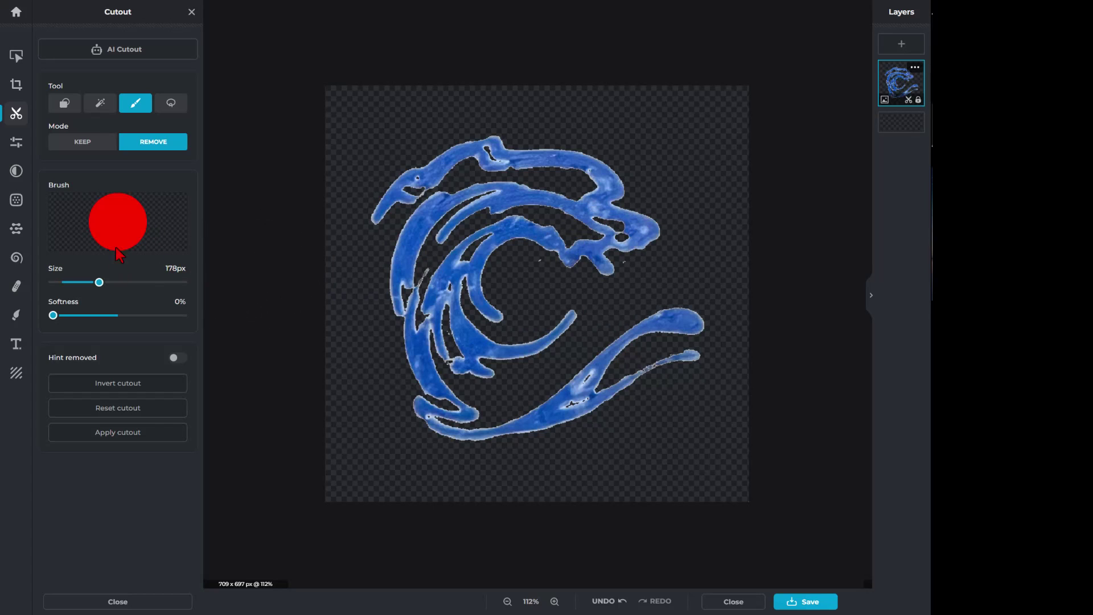
Set the removal brush to 84 px and erase the stray specks inside the wave's open curl.
left_click_drag(100, 283, 75, 282)
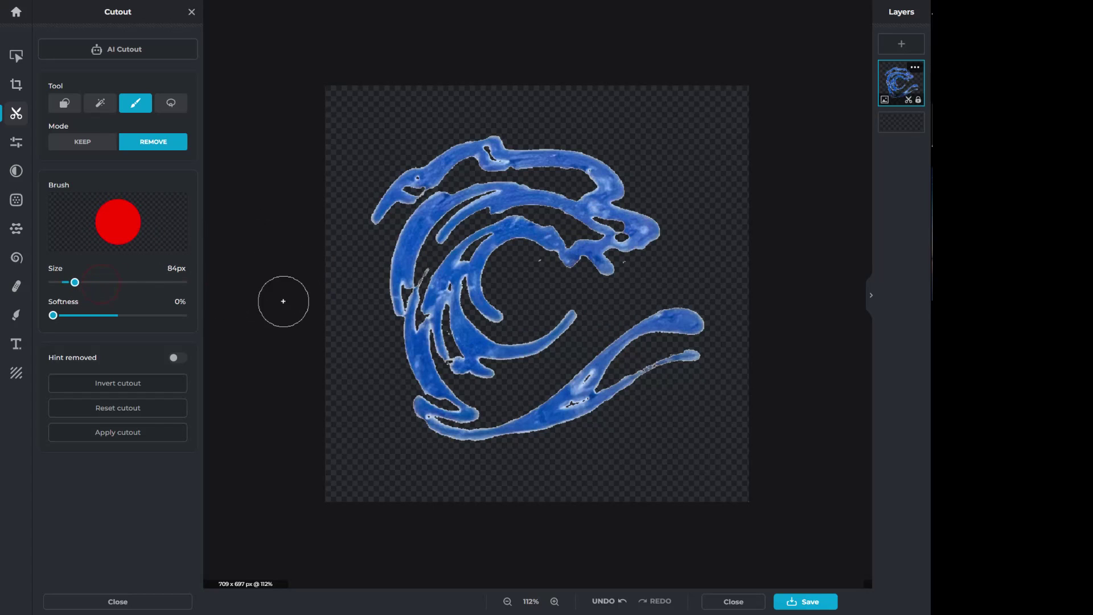
left_click(521, 275)
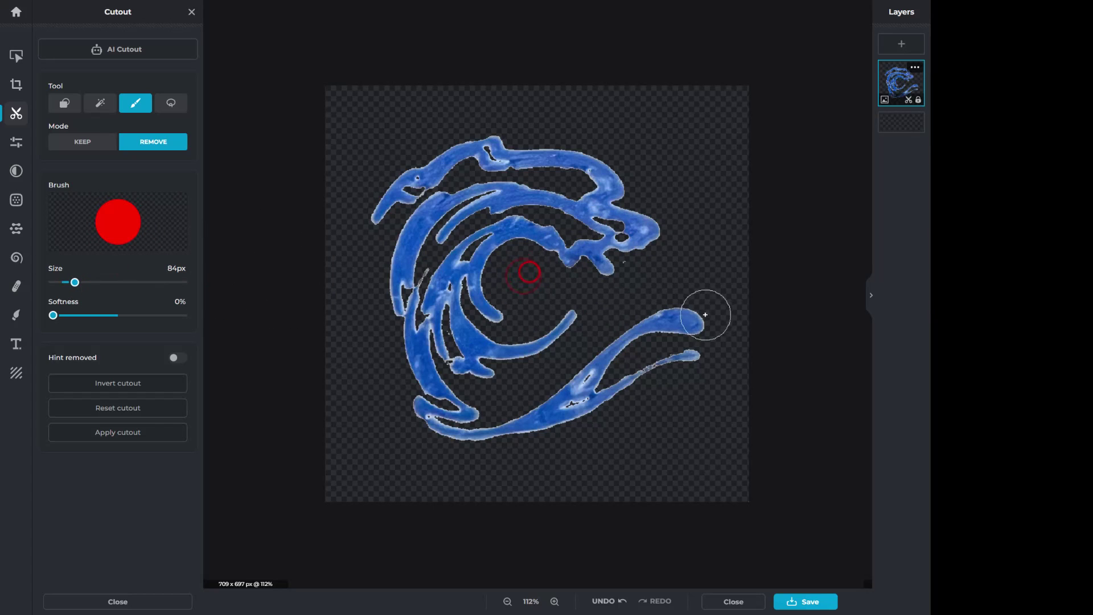
left_click(639, 307)
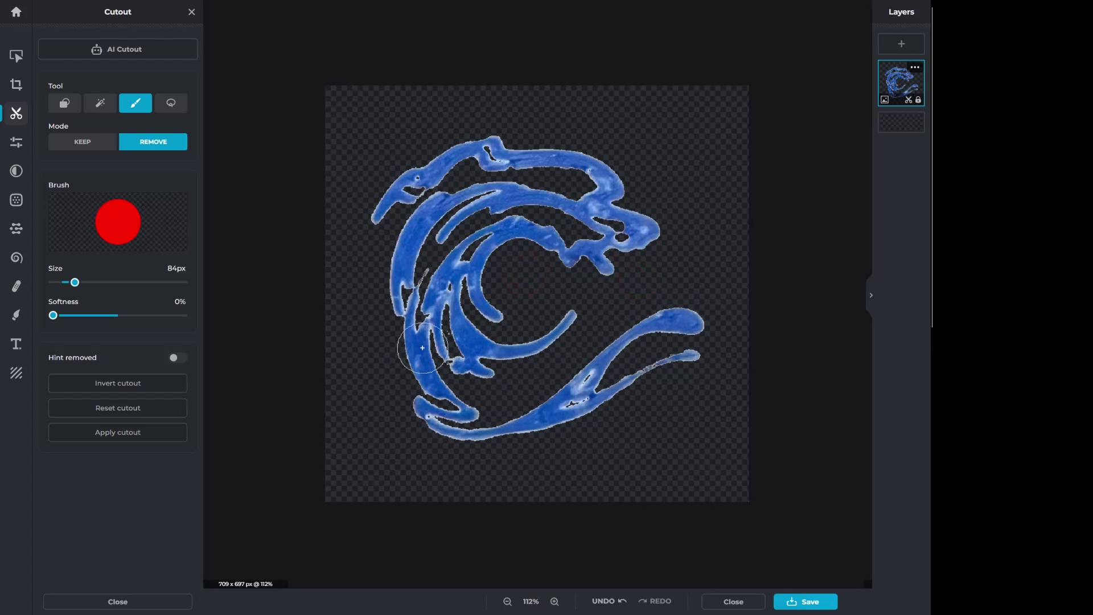
Erase the tiny specks in the narrow gap between the lower wave strands with a 10 px brush and close the cutout tool.
scroll(410, 341, "up", 5)
left_click_drag(517, 308, 512, 249)
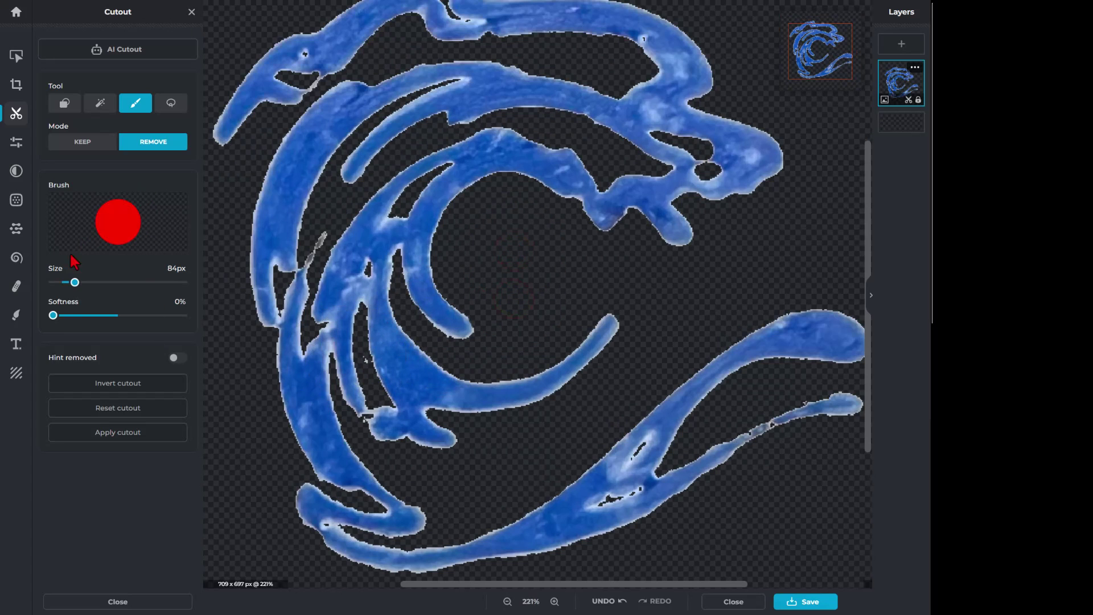
left_click_drag(75, 282, 50, 283)
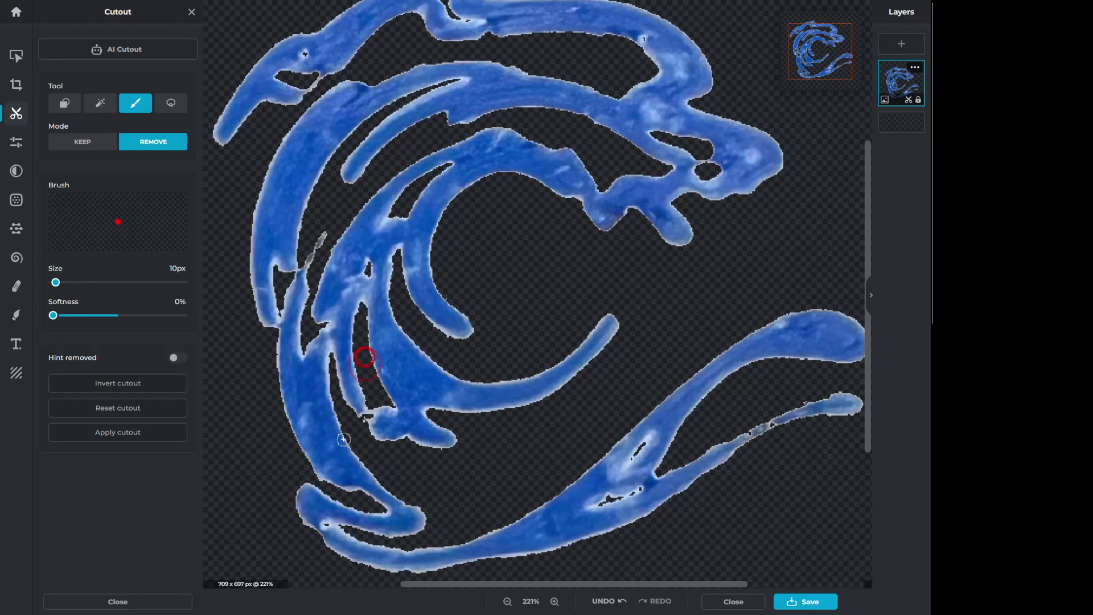
scroll(361, 361, "down", 5)
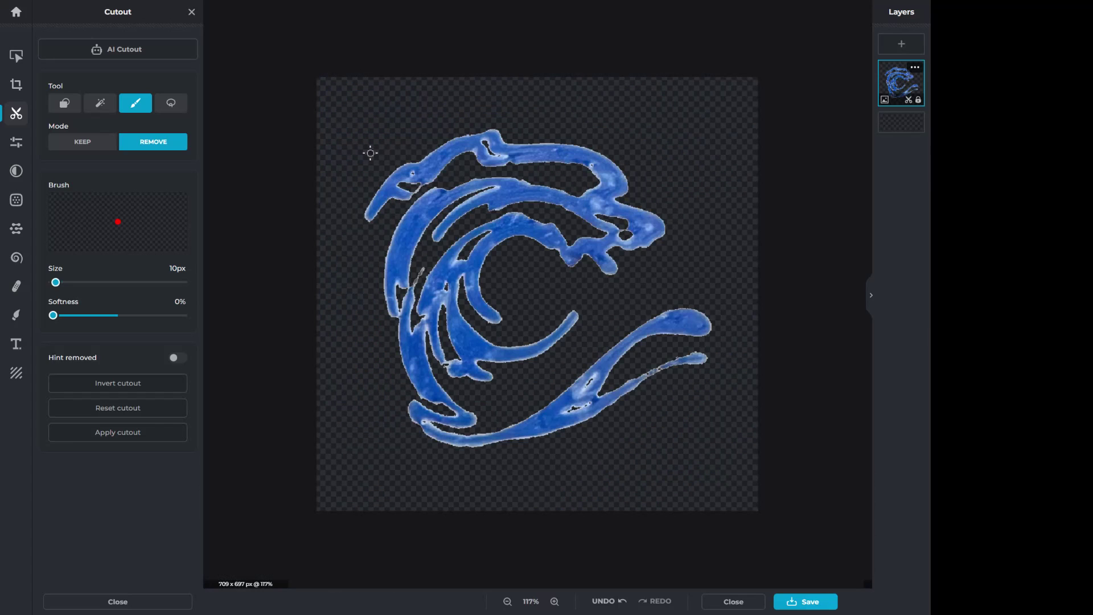
left_click(117, 601)
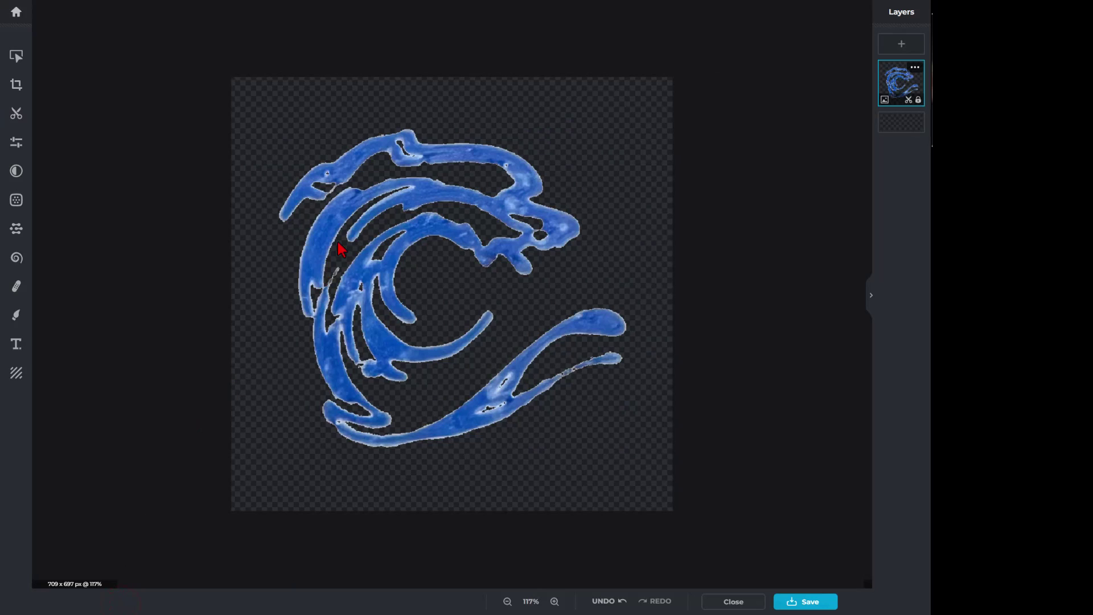
Select the paint bucket fill and set its colour to vivid blue #1100FF.
left_click(17, 316)
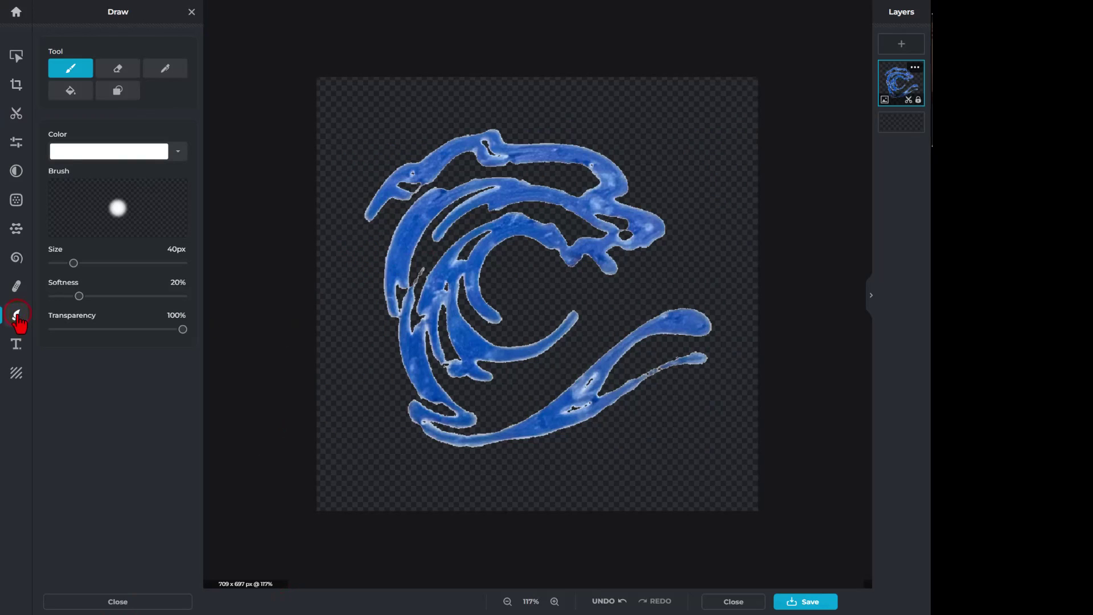
left_click(71, 90)
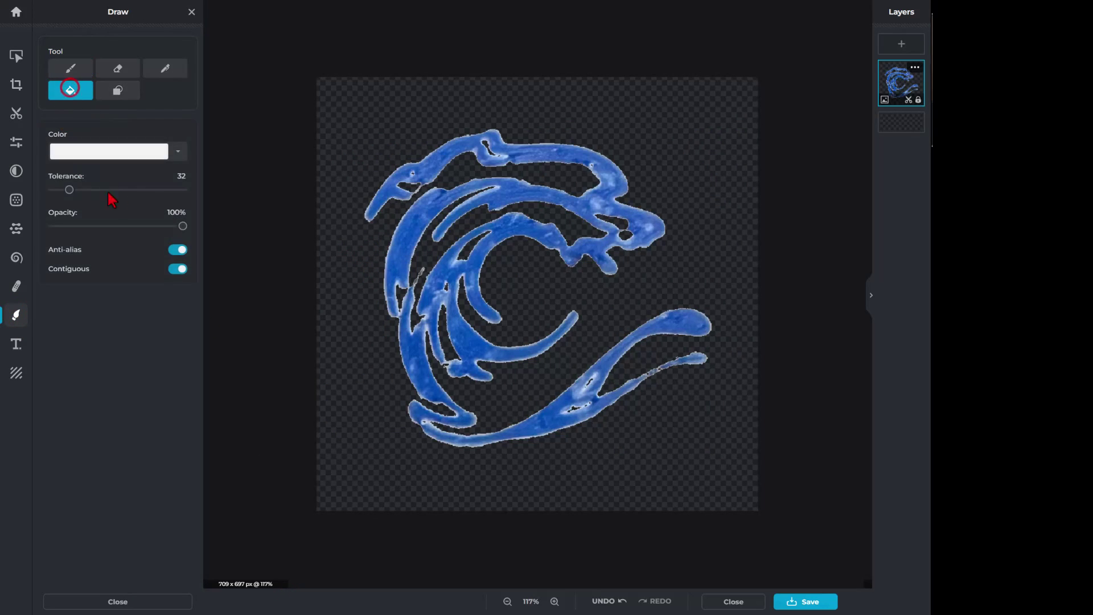
left_click(139, 151)
left_click_drag(279, 211, 291, 212)
left_click(335, 140)
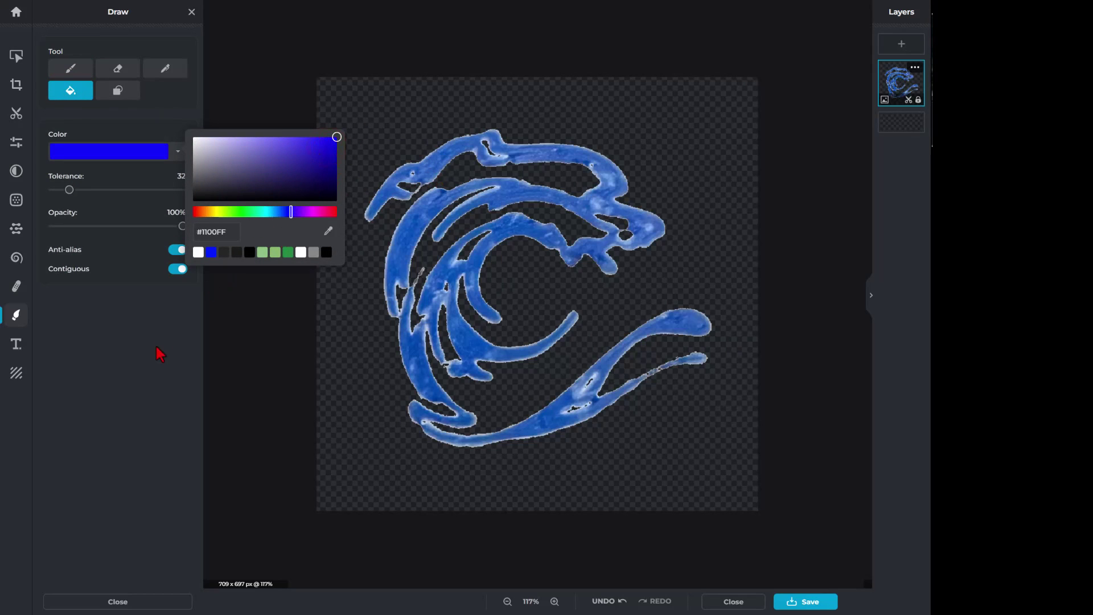
left_click(133, 368)
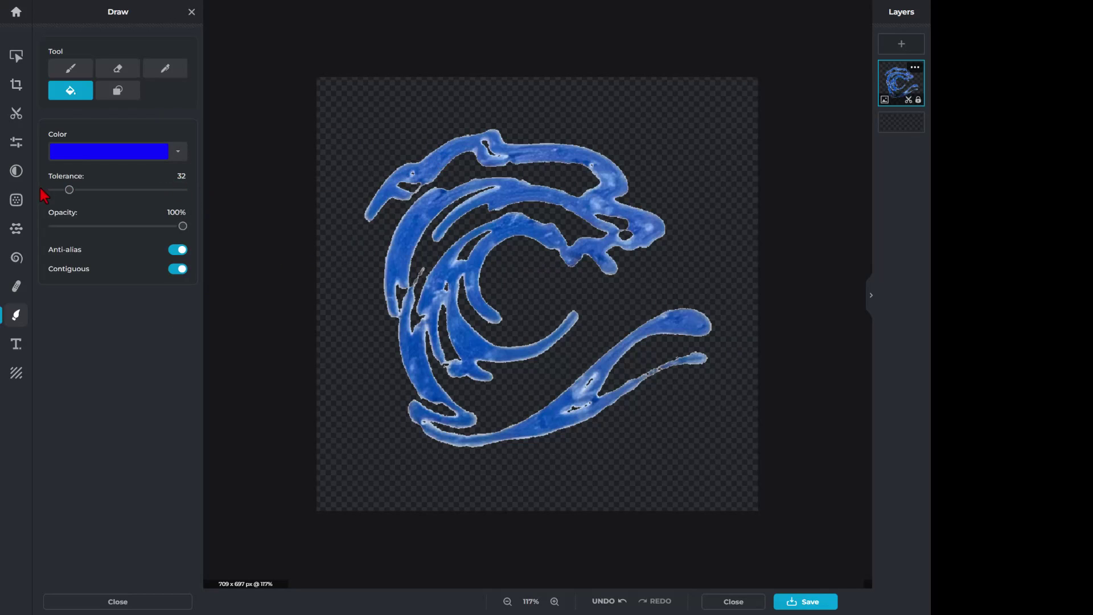
Set the fill tolerance to 108 and fill the wave artwork with the solid blue.
left_click_drag(70, 190, 105, 190)
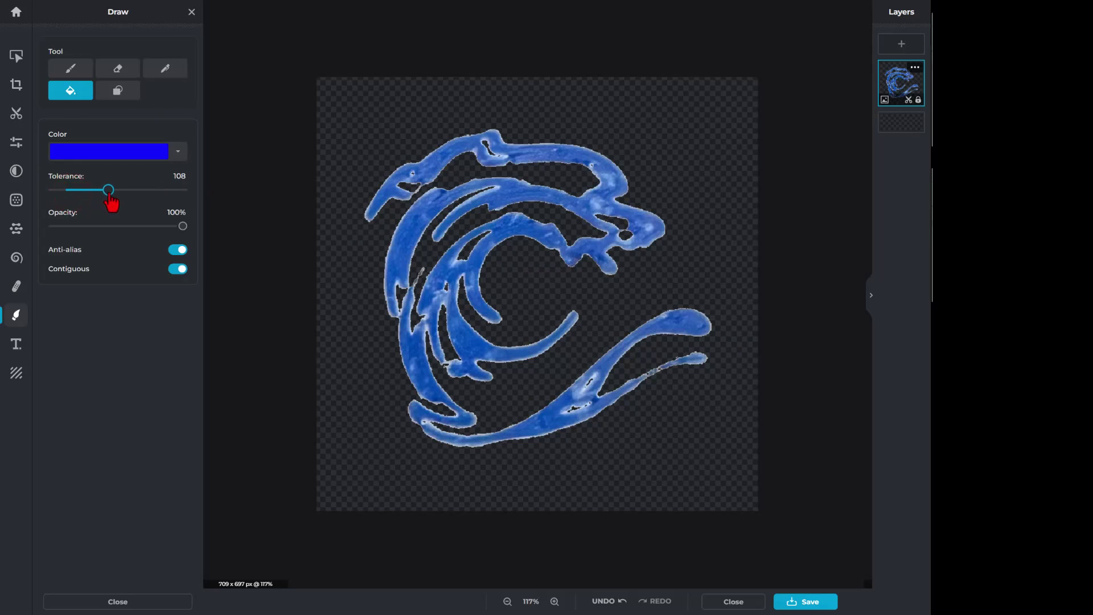
left_click(386, 197)
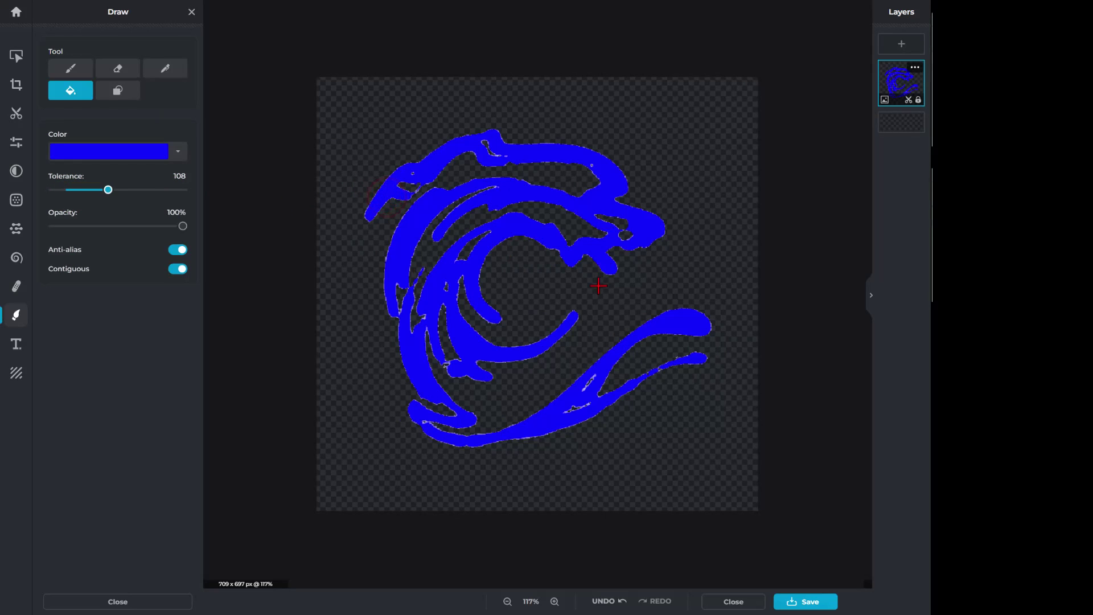
scroll(463, 333, "up", 3)
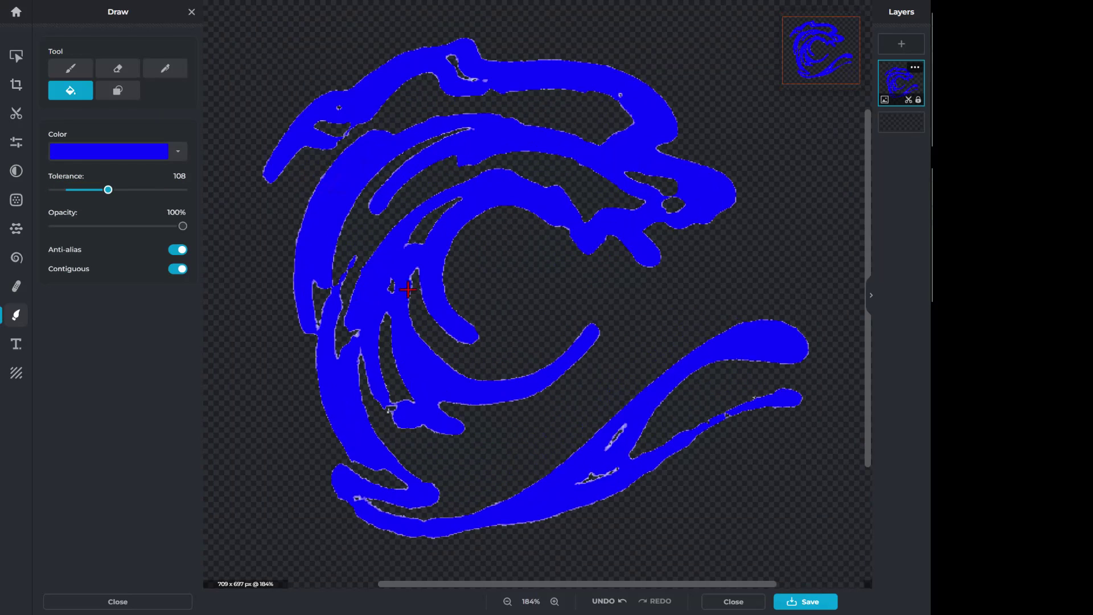
scroll(417, 164, "up", 3)
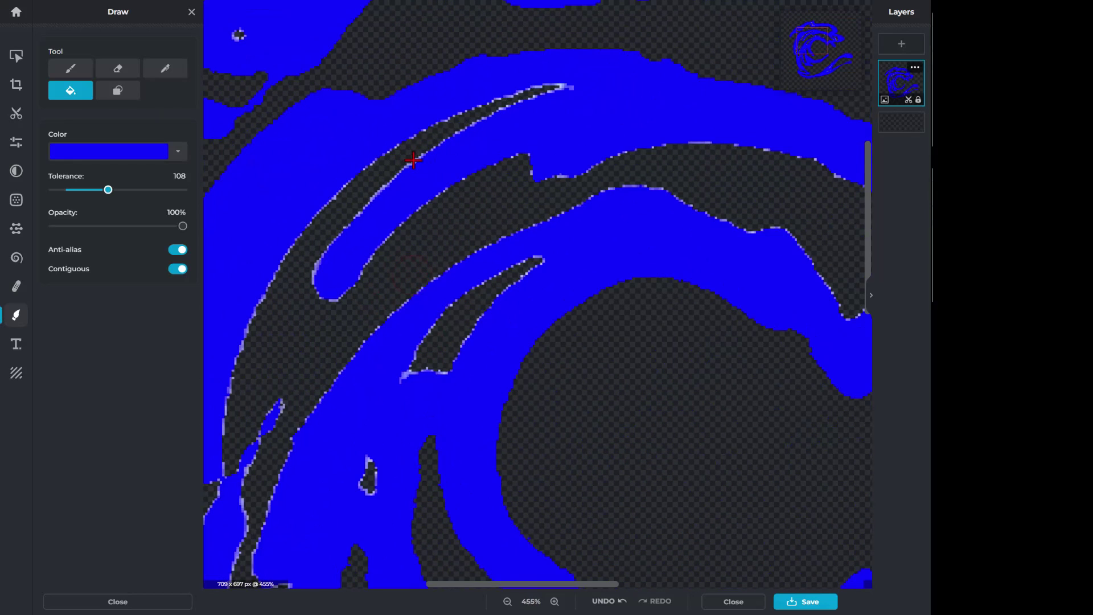
scroll(417, 164, "down", 5)
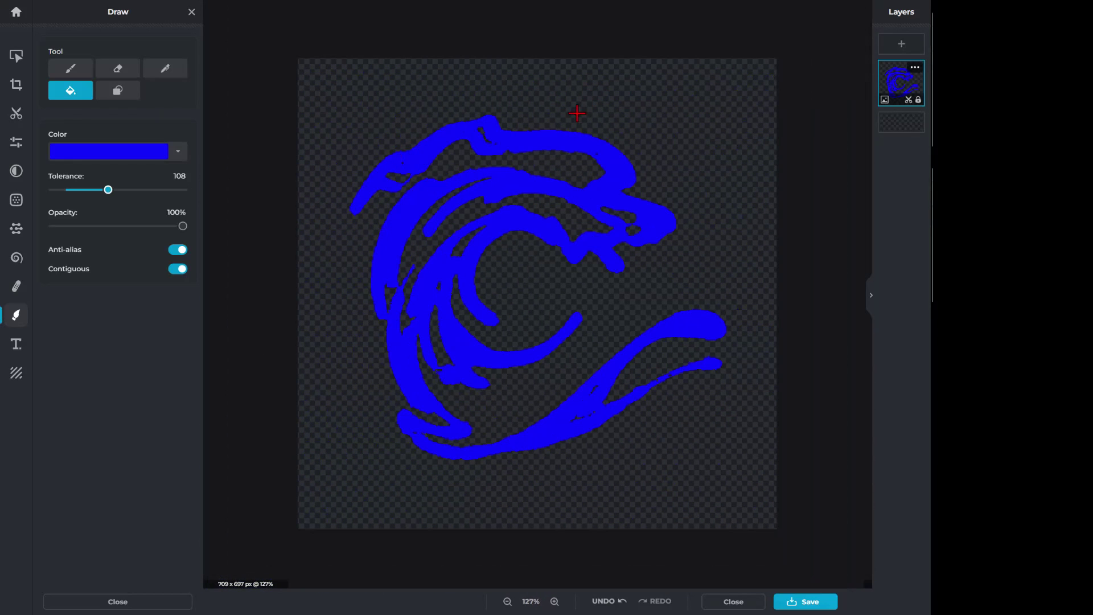
Change the page background from transparent to white.
left_click(895, 126)
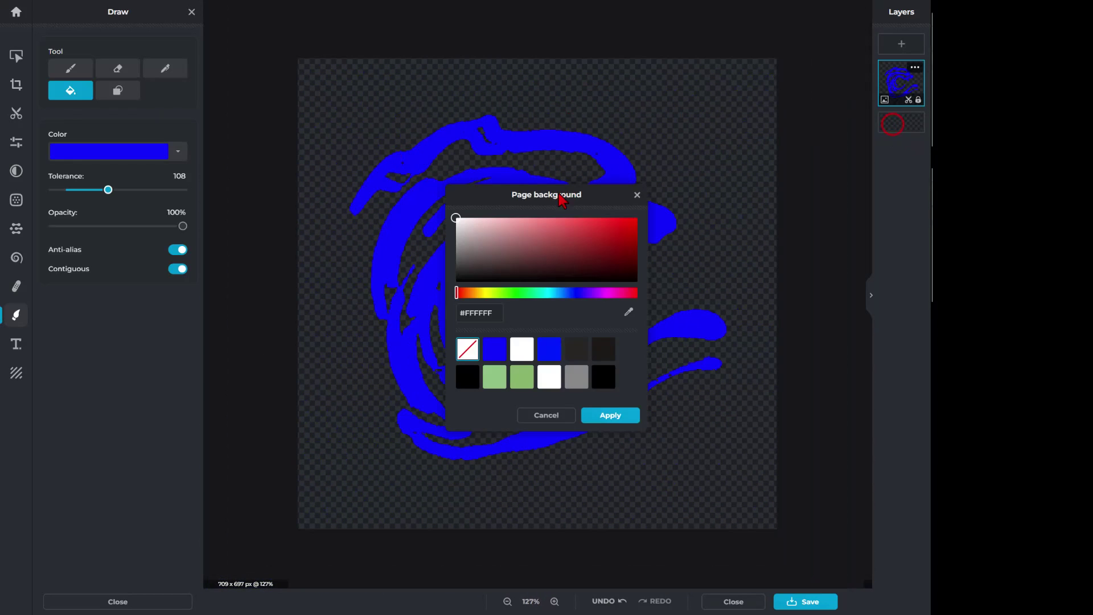
left_click(523, 355)
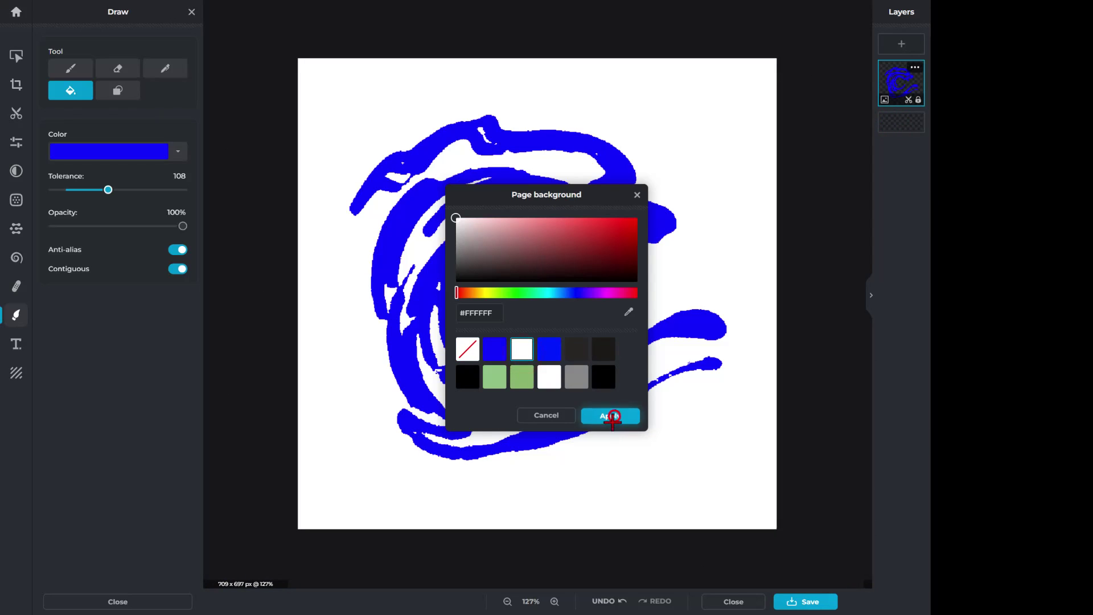
left_click(613, 415)
scroll(557, 319, "down", 1)
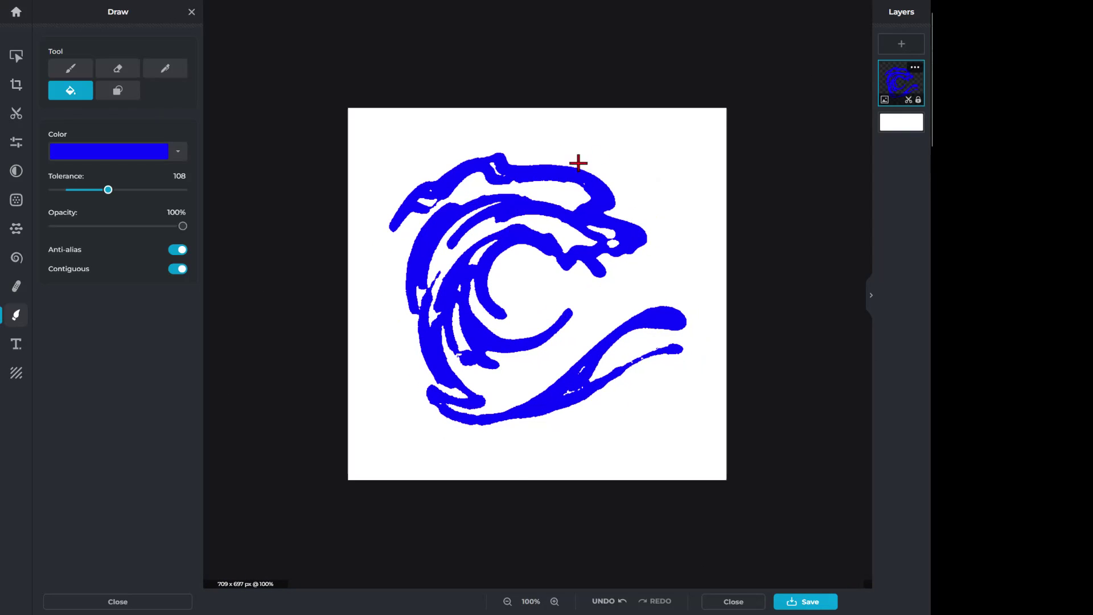
Save the image as the high-quality JPG wave.jpg in Downloads and dismiss the sign-up offer.
left_click(804, 602)
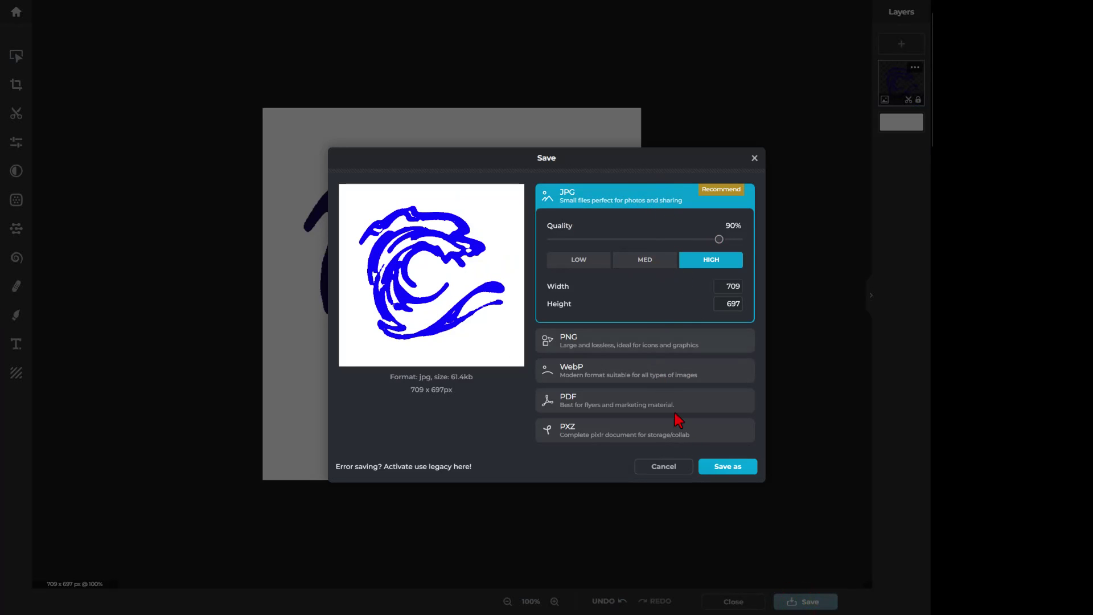
left_click(719, 465)
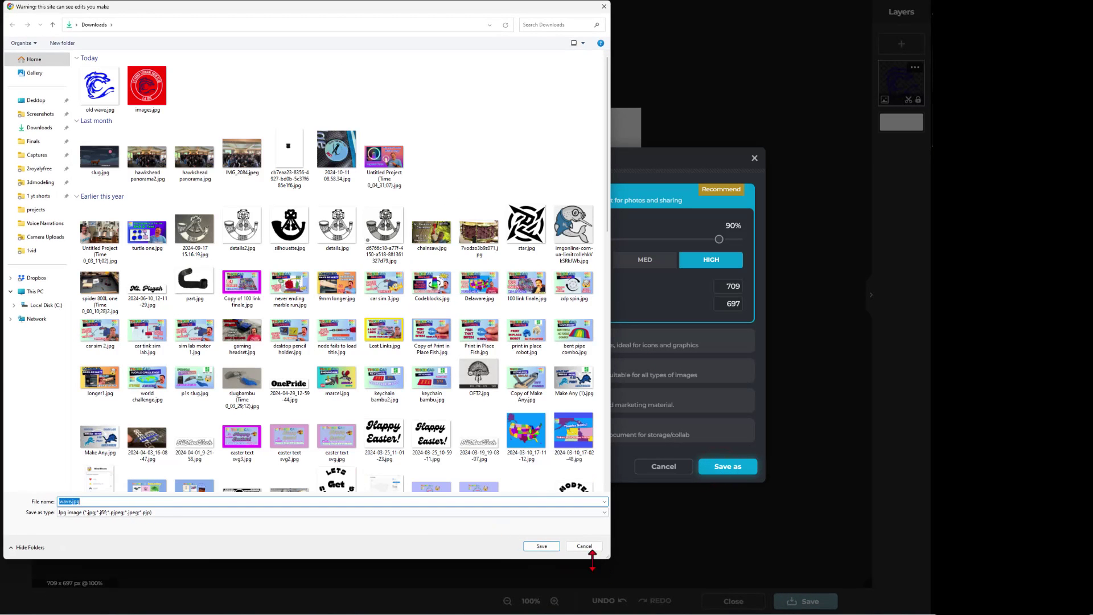
left_click(543, 546)
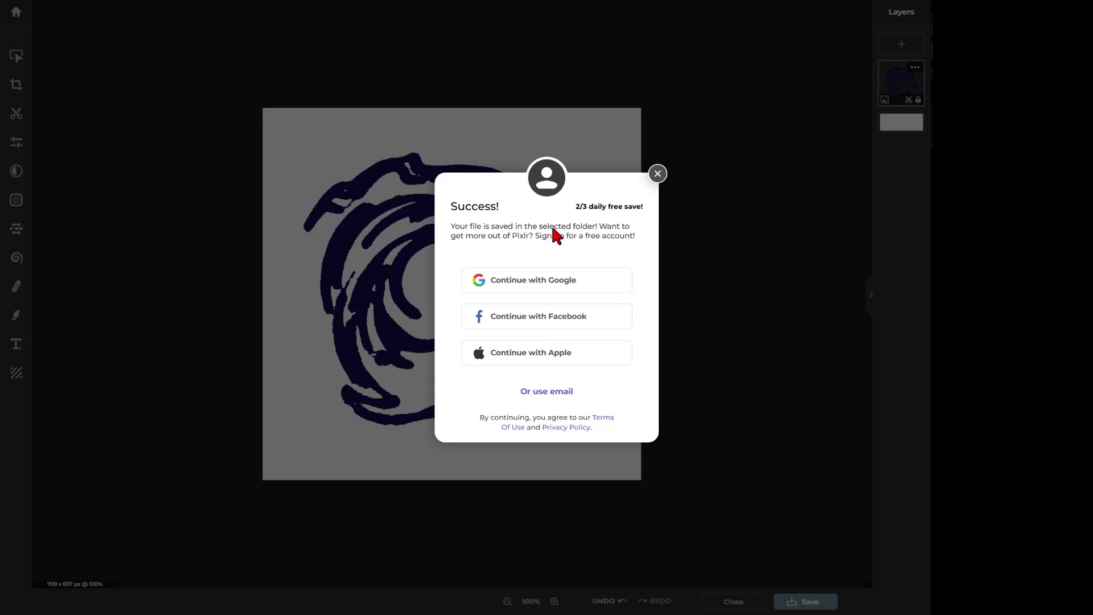
left_click(657, 173)
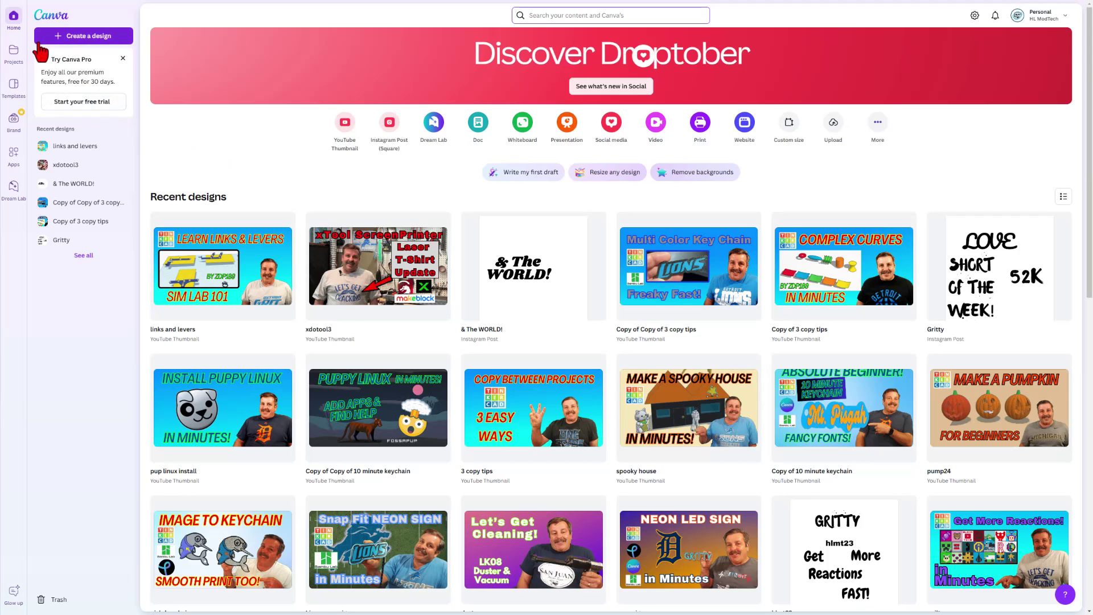
Create a square Instagram post design in Canva and add a text box reading "sylvania tsunami swim club".
left_click(389, 132)
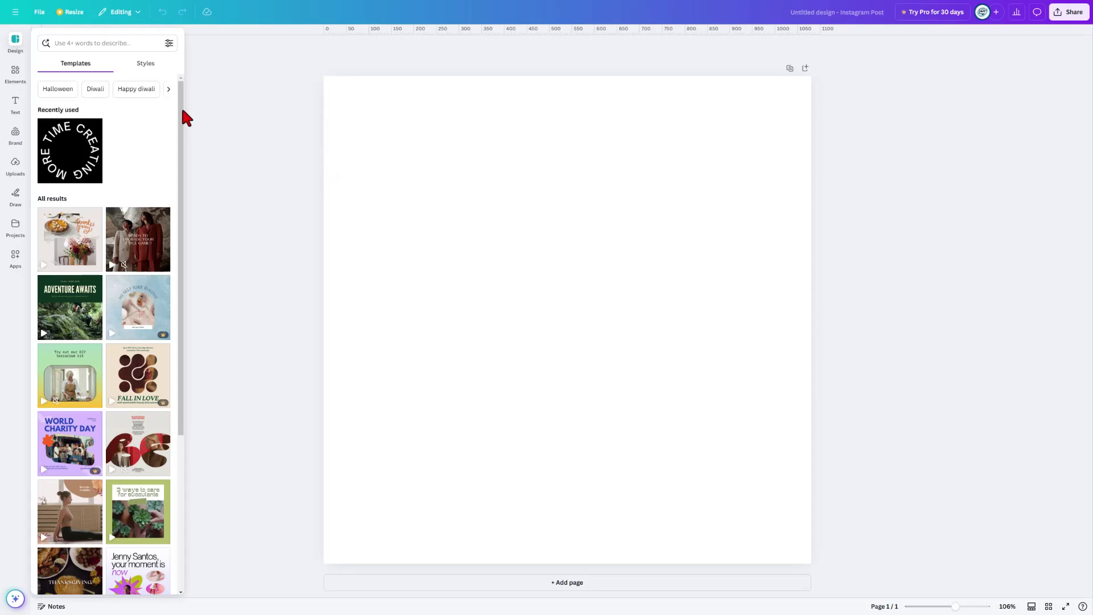
left_click(18, 104)
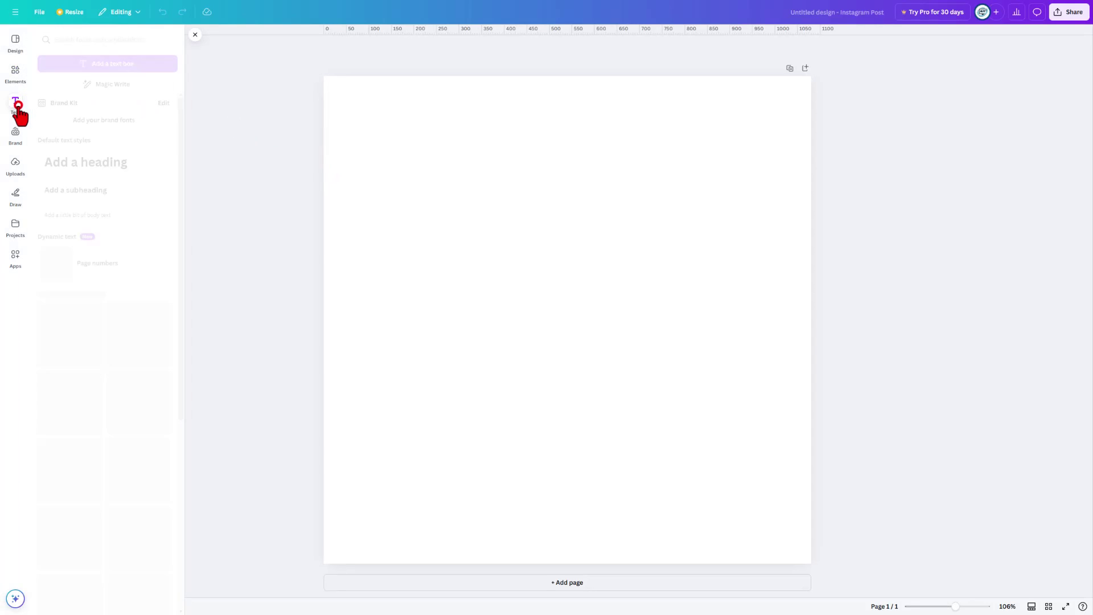
left_click(107, 64)
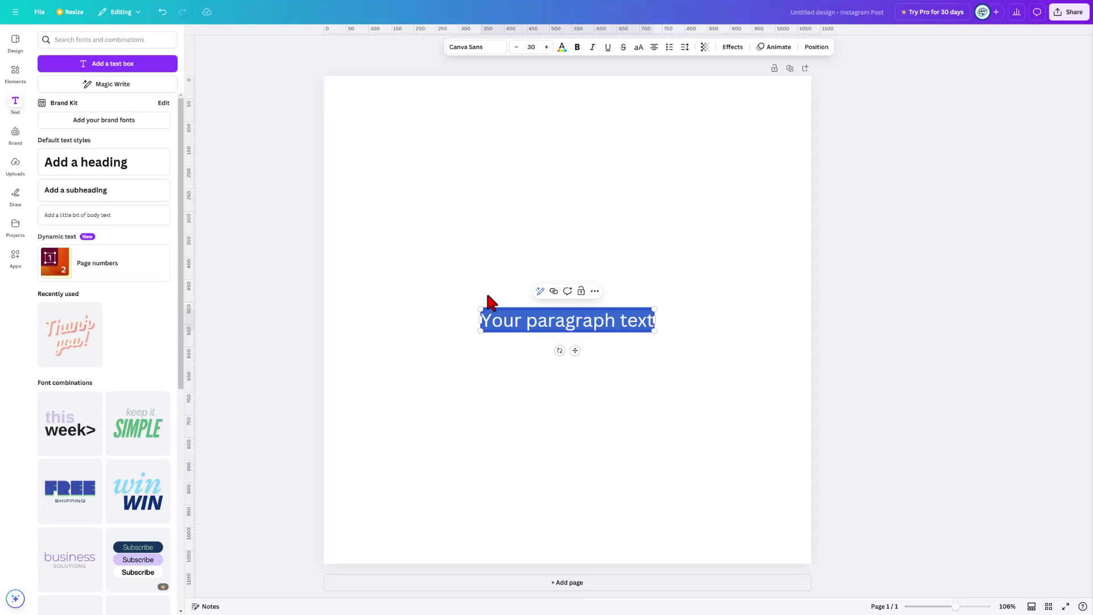
type("sylvania tsunami swim club")
left_click(691, 375)
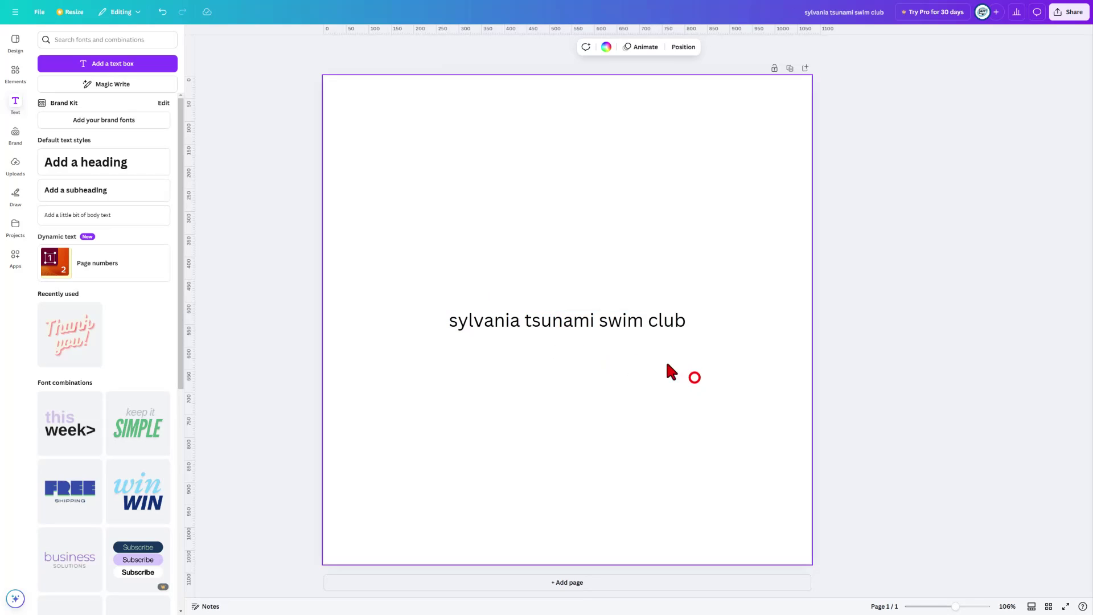
Convert the club name text to uppercase and set its font to Anton.
left_click(563, 320)
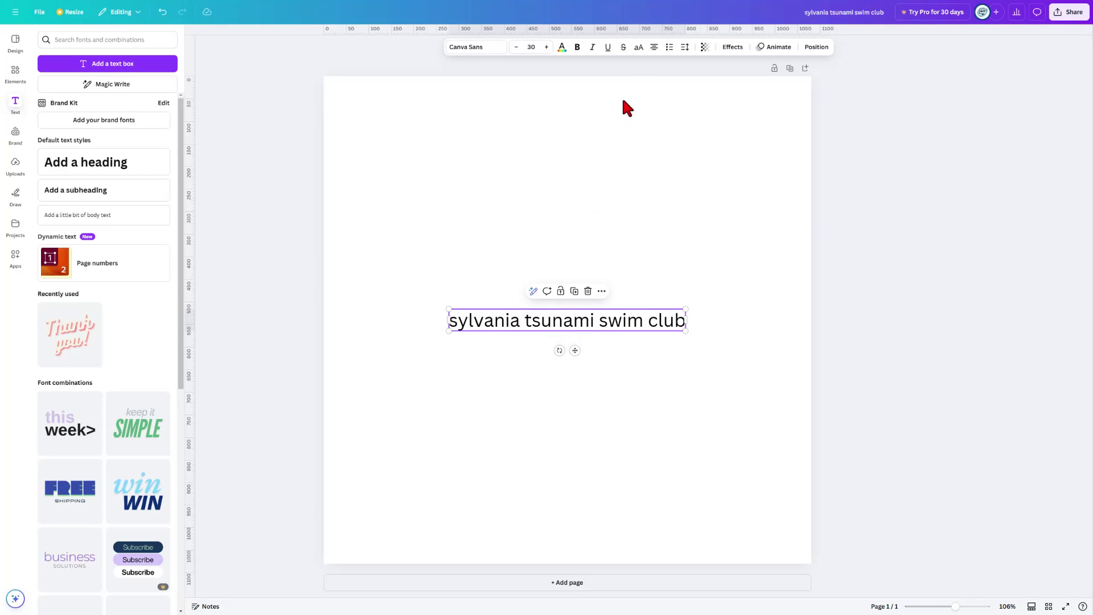
left_click(638, 48)
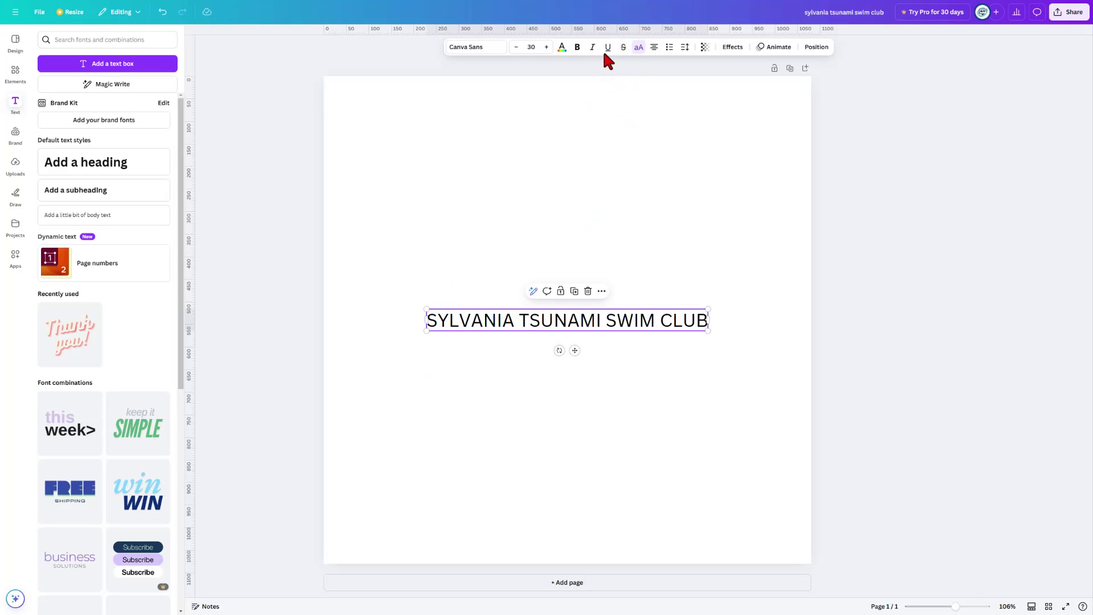
left_click(476, 47)
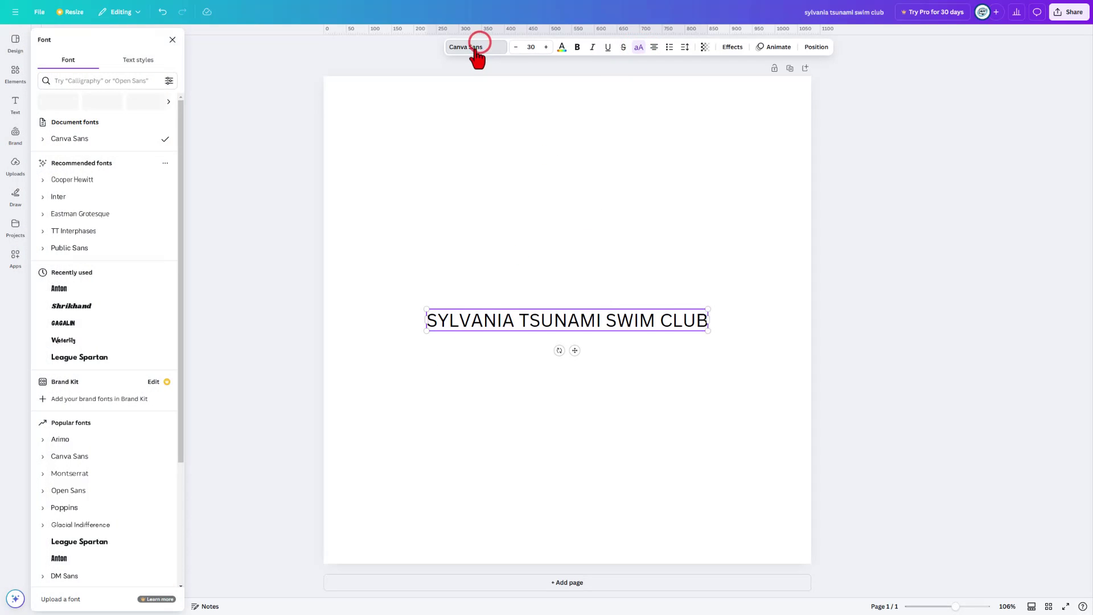
left_click(60, 291)
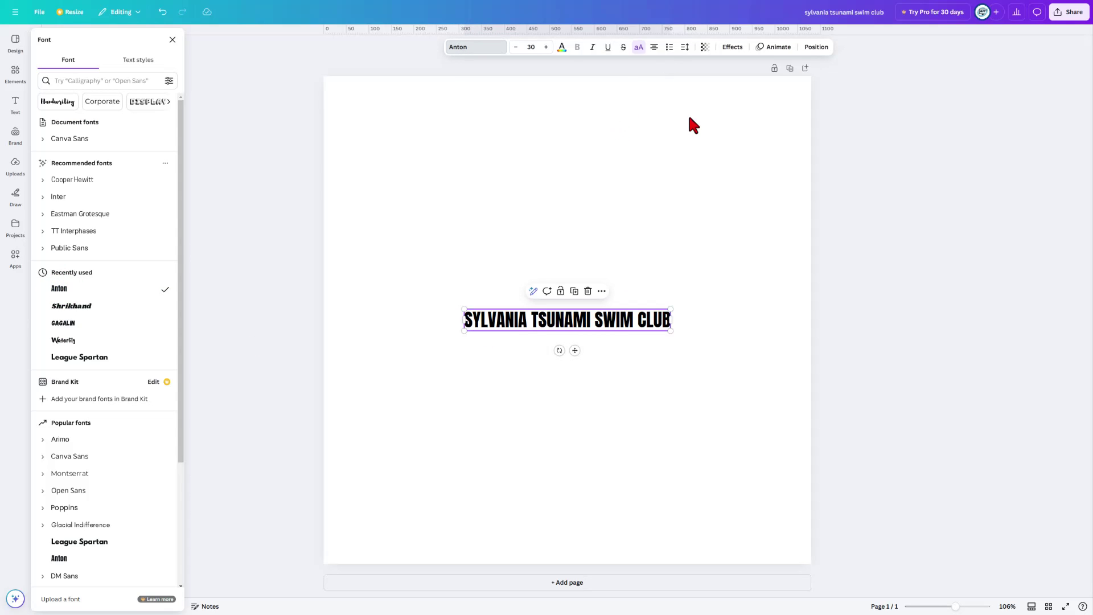
Apply the Curve shape effect to the club name with a value of 57 and move the text higher on the page.
left_click(730, 48)
left_click(115, 347)
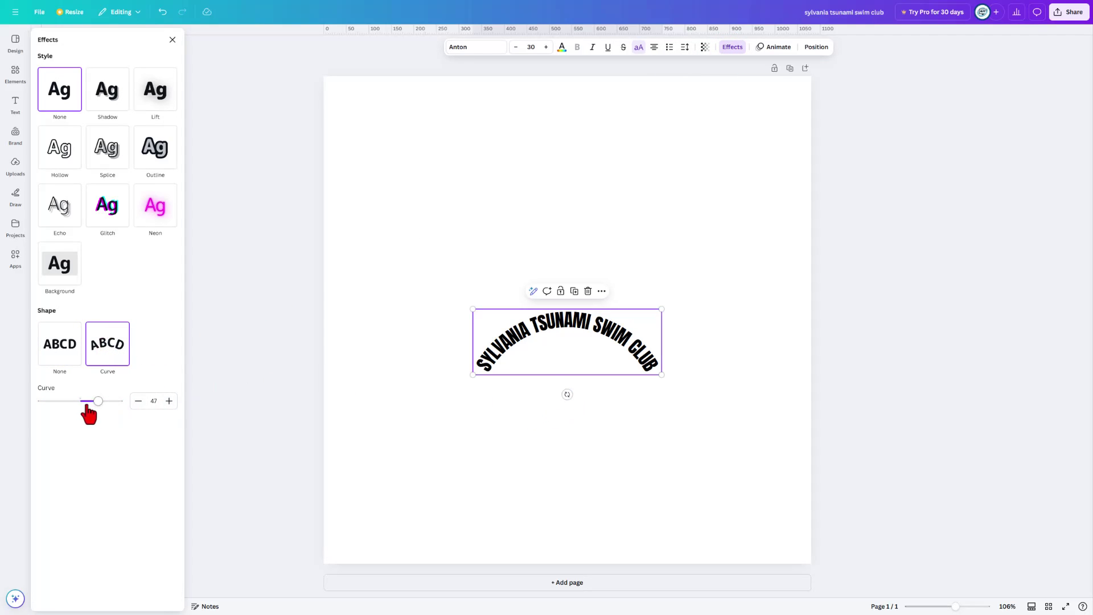
left_click_drag(95, 407, 102, 406)
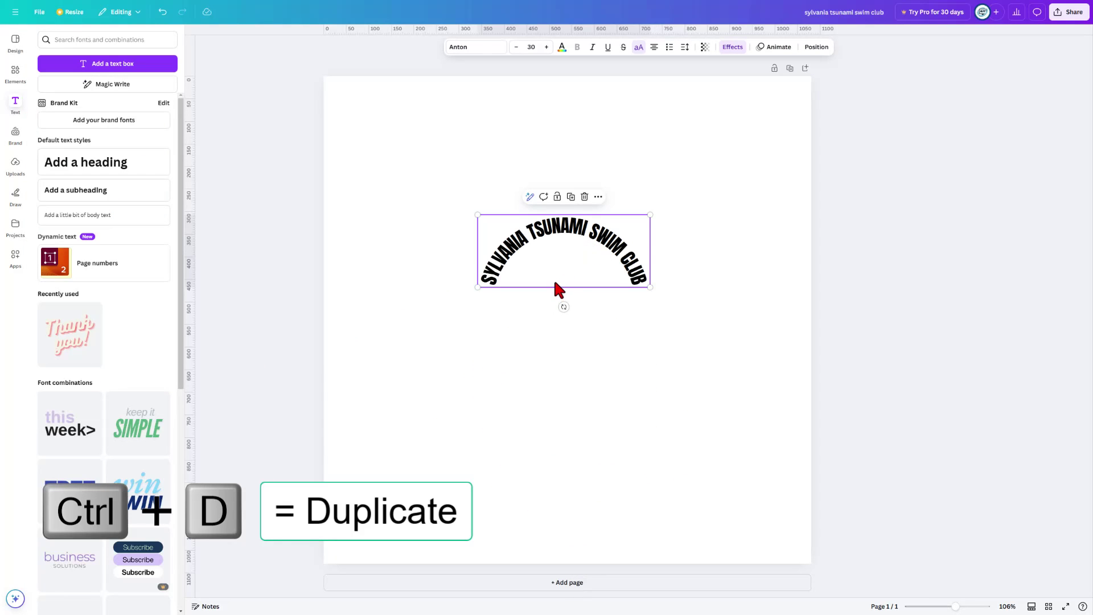
Duplicate the curved club name, place the copy directly beneath it and change its text to "EST 1976".
key("ctrl+d")
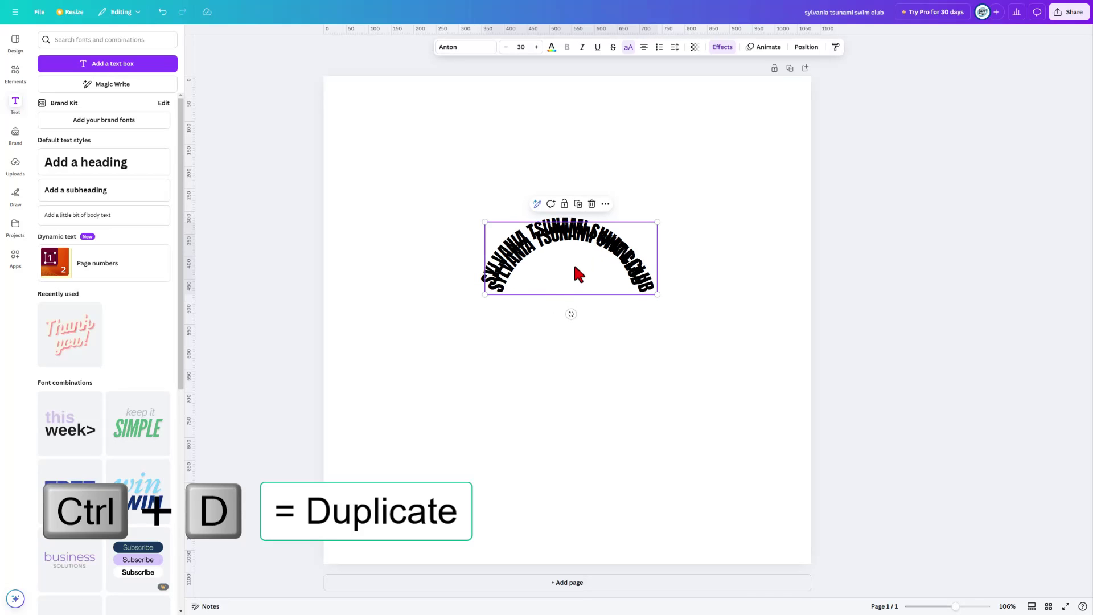
left_click_drag(586, 248, 568, 303)
double_click(568, 303)
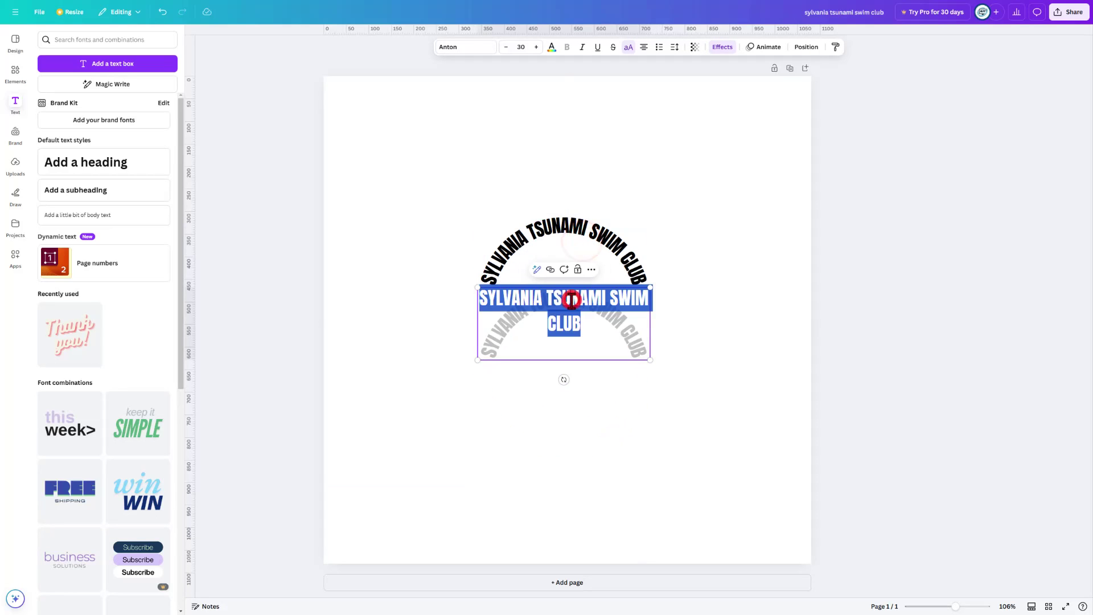
type("EST 1975")
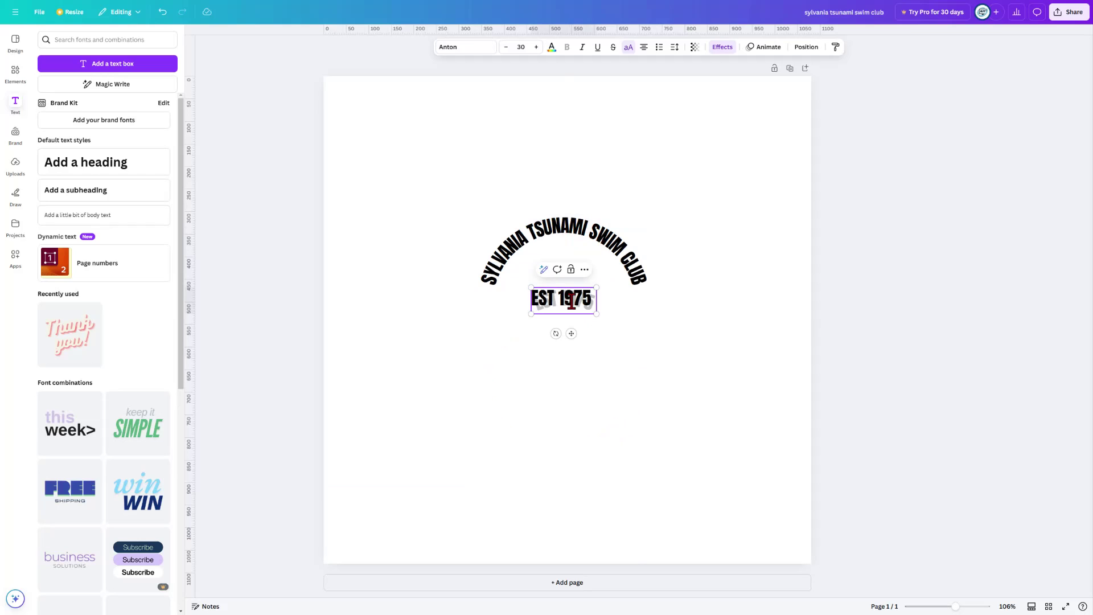
key("BackSpace")
type("6")
key("Escape")
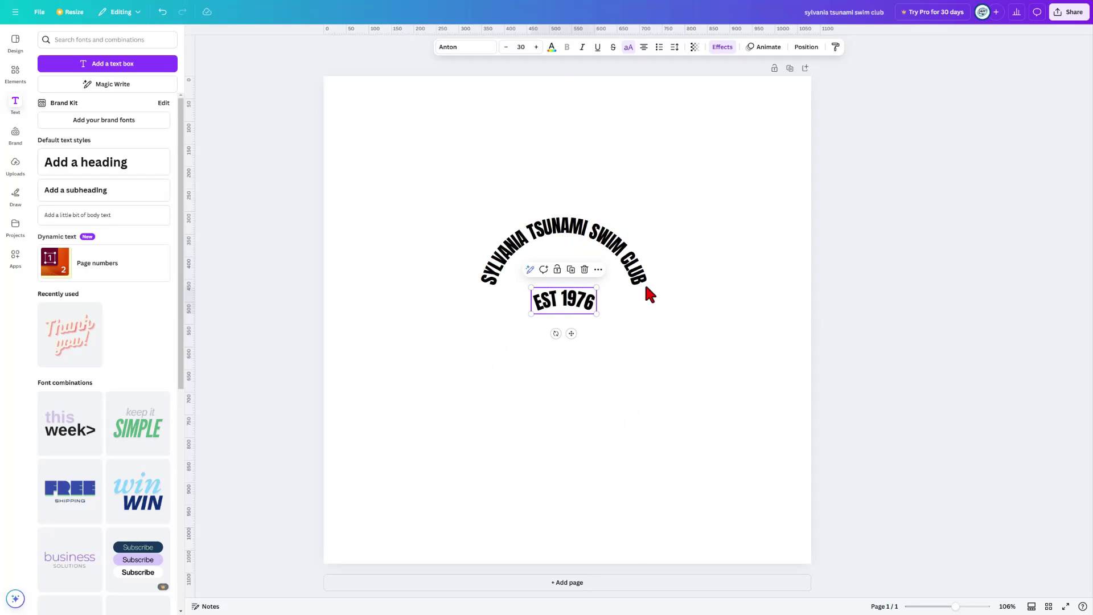
Set the curve of the "EST 1976" text to -45 and move it well below the club name to complete the ring.
left_click(721, 47)
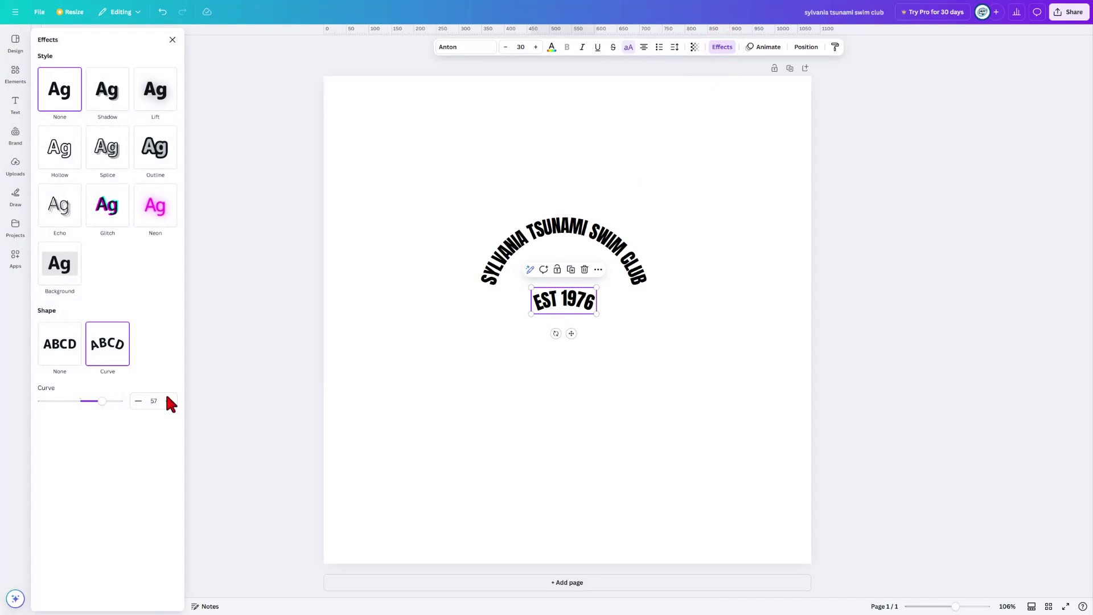
left_click_drag(103, 401, 63, 401)
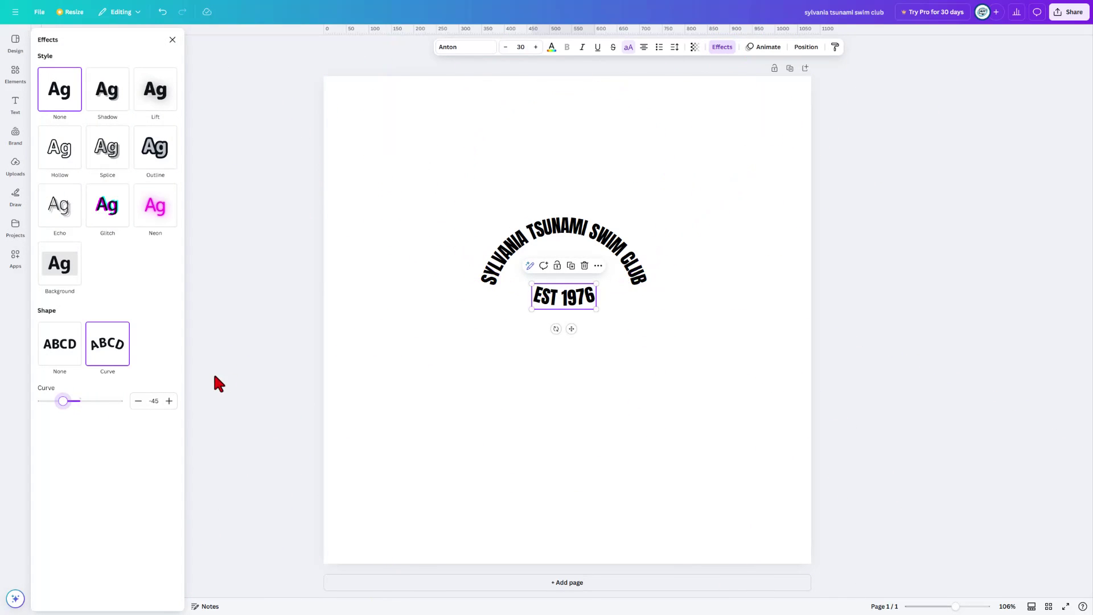
left_click_drag(572, 305, 569, 417)
Add a blue circle behind both texts, enlarge it to about 465 px across and centre it around them.
left_click(18, 103)
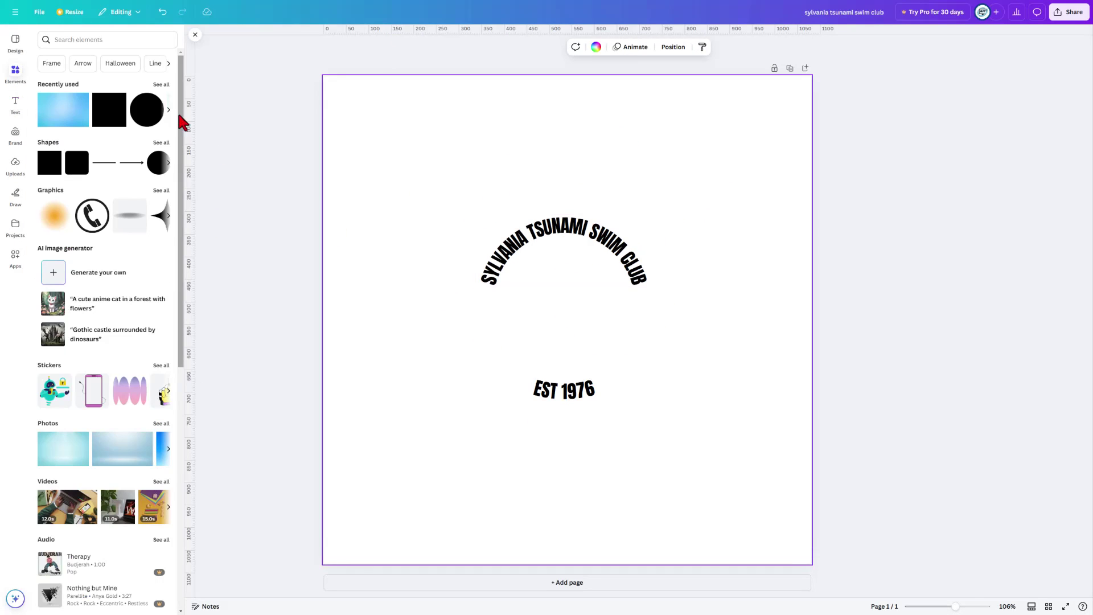
left_click(147, 114)
left_click_drag(528, 293, 492, 239)
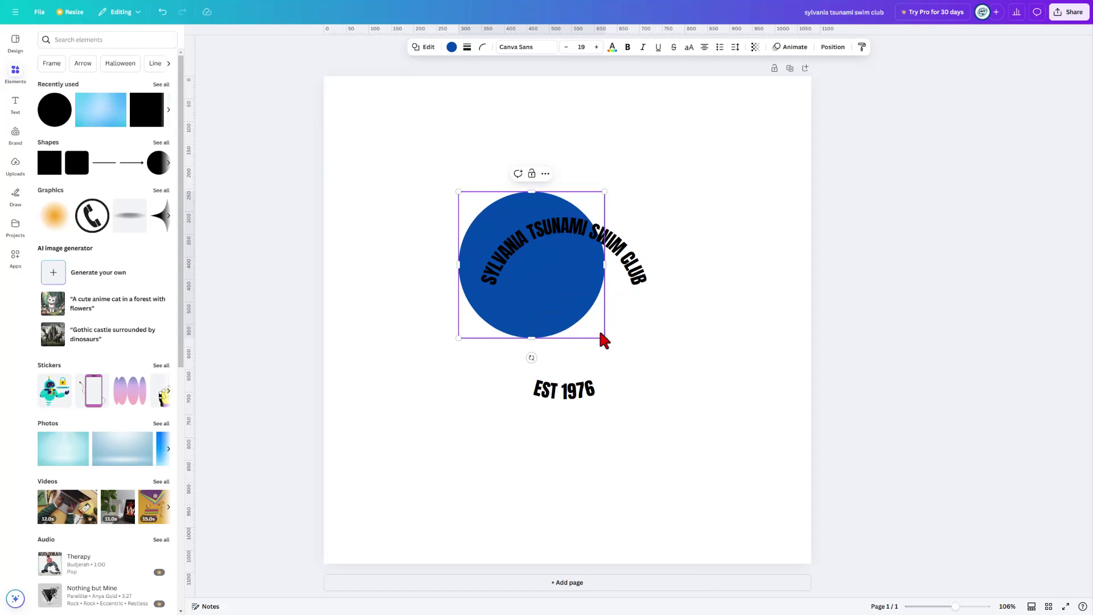
left_click_drag(604, 338, 655, 419)
left_click_drag(629, 365, 629, 371)
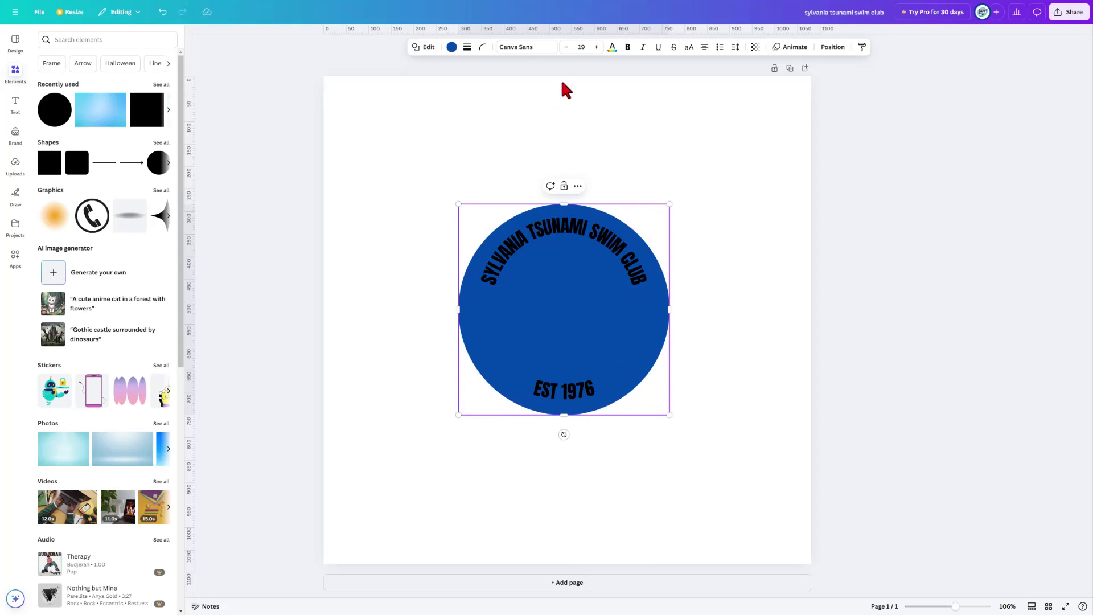
Remove the blue circle's fill and give it a solid black outline with a border weight of 8.
left_click(450, 47)
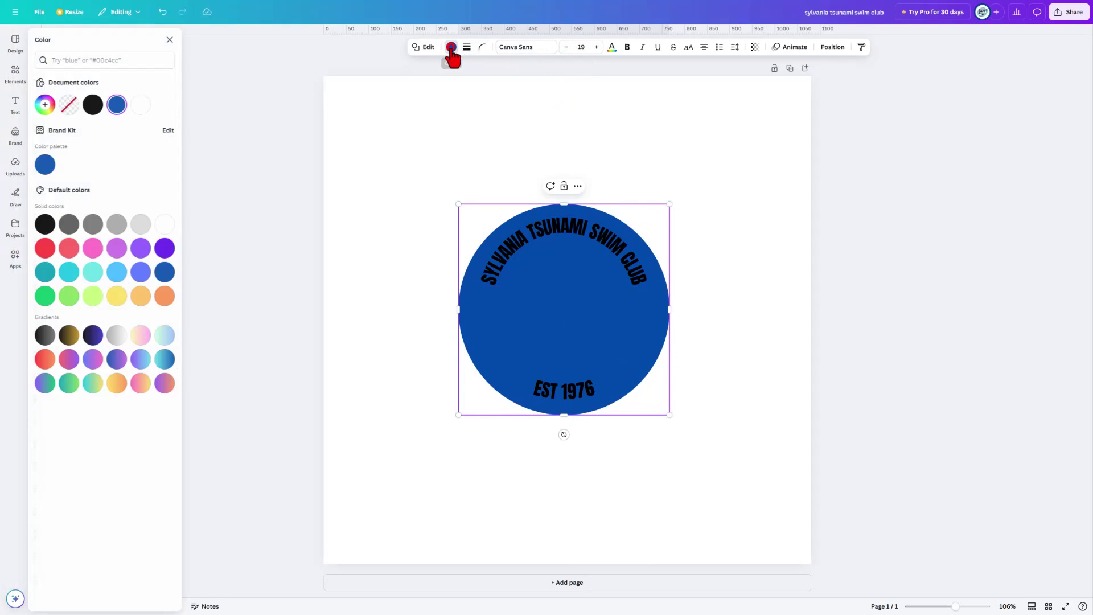
left_click(72, 104)
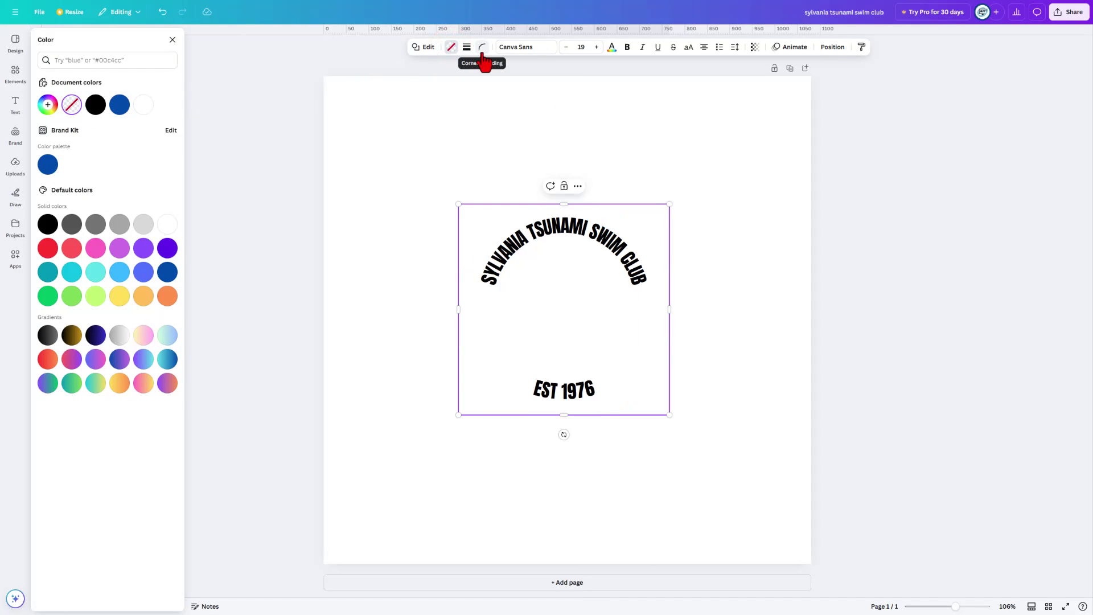
left_click(467, 48)
left_click(450, 79)
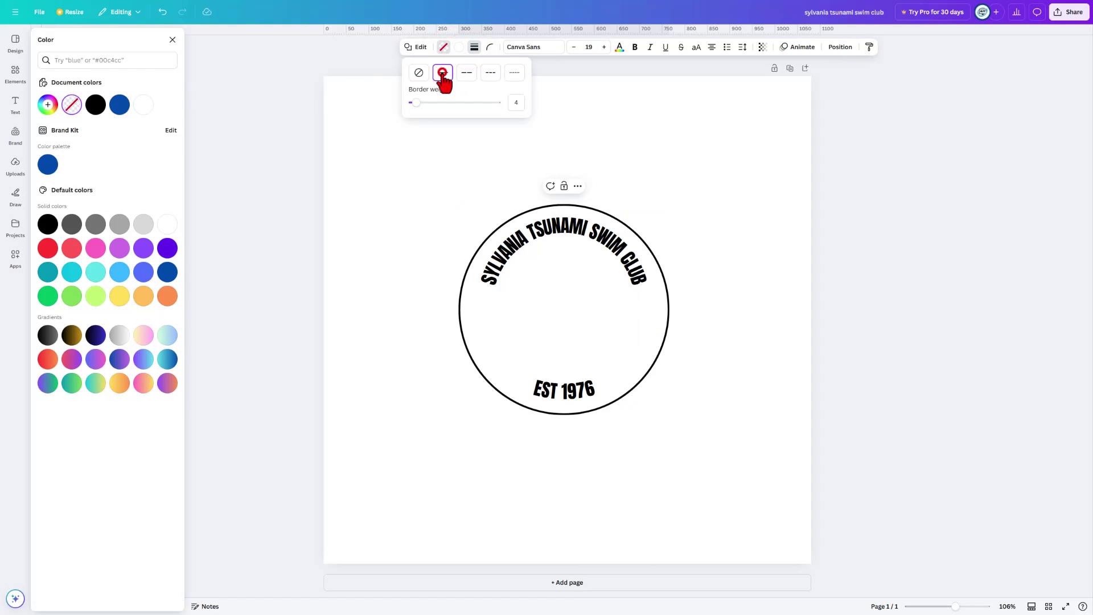
left_click(523, 101)
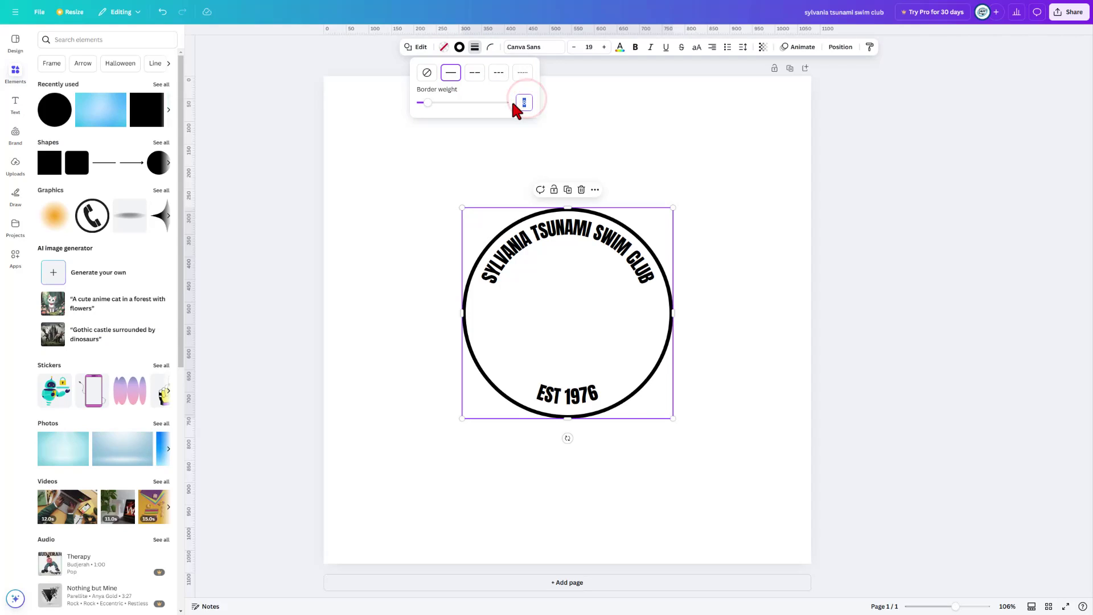
type("8")
Duplicate the outlined circle and shrink the copy to about 345 px across to make an inner ring.
left_click(671, 312)
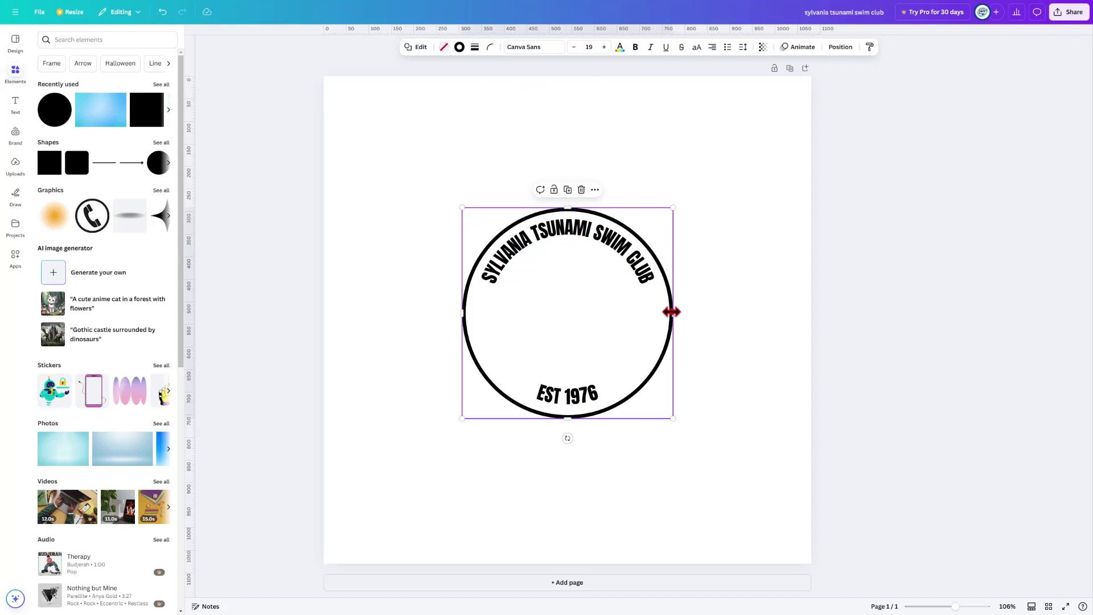
key("ctrl+d")
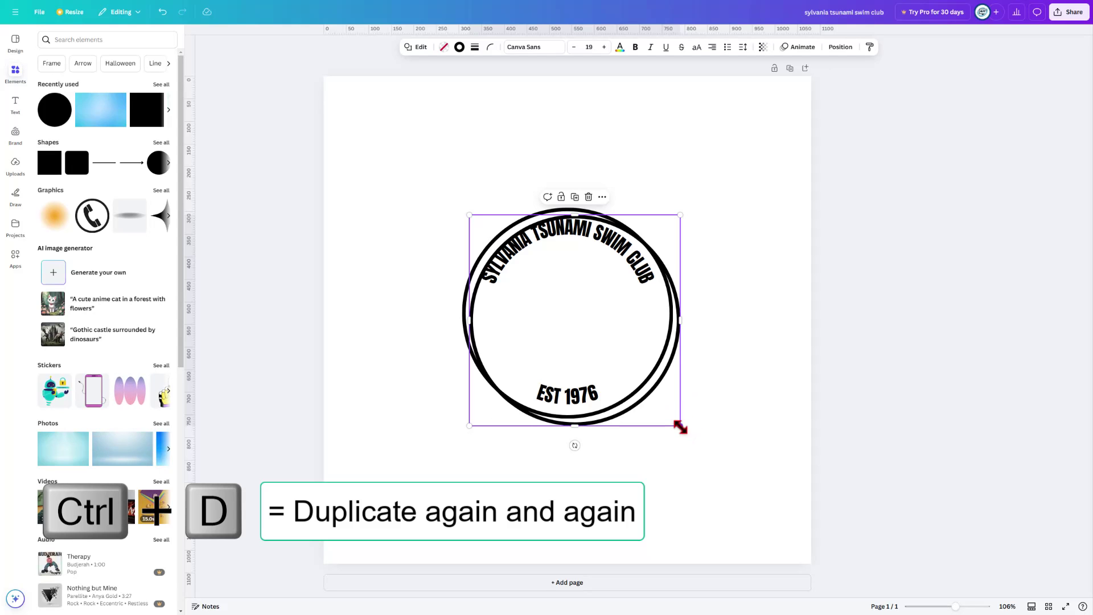
left_click_drag(680, 427, 634, 359)
left_click(803, 333)
Select both circles and both curved texts and align them horizontally to their common centre.
left_click_drag(709, 200, 435, 465)
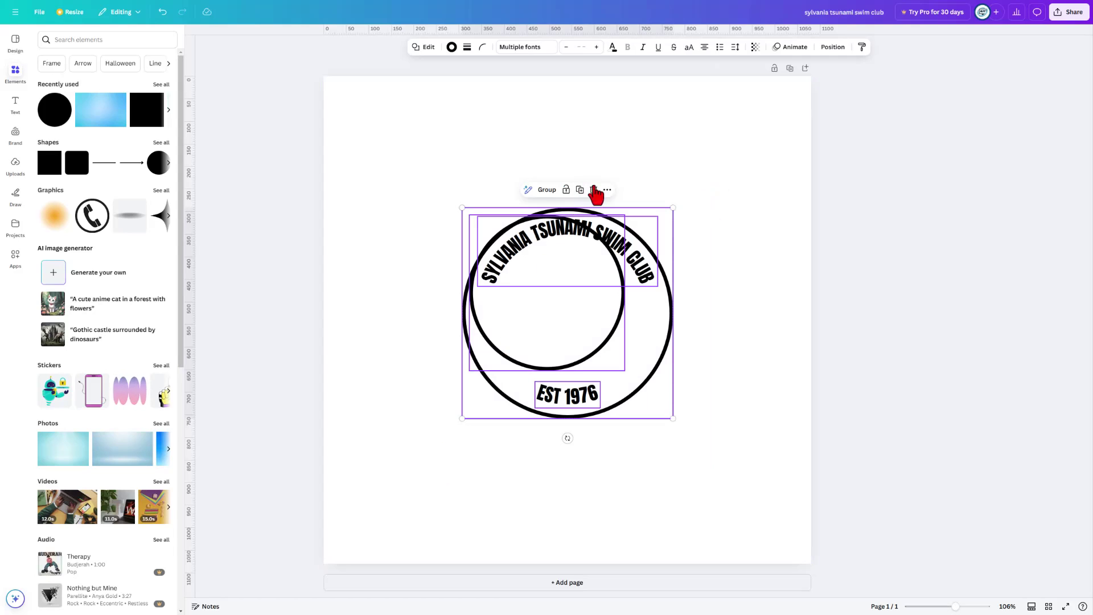
left_click(606, 190)
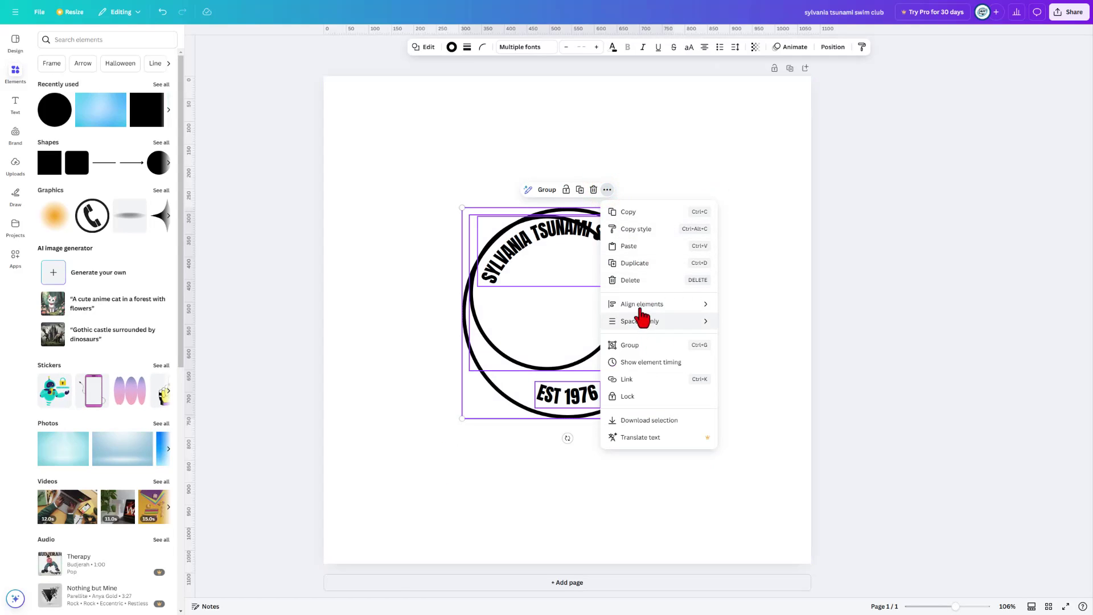
mouse_move(694, 304)
left_click(747, 322)
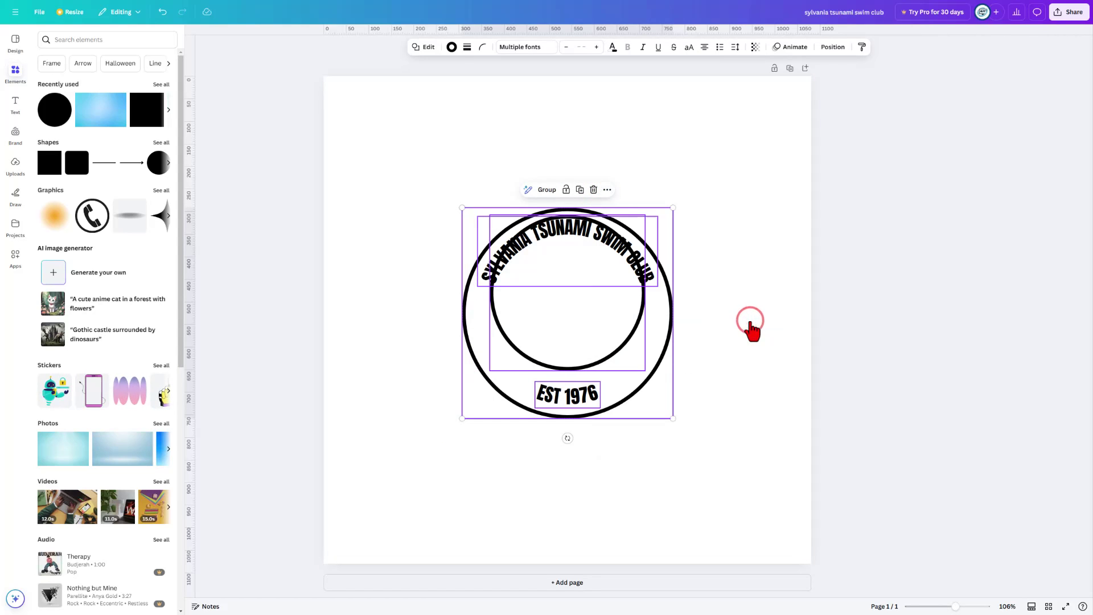
left_click(714, 320)
Select only the two circles and align them vertically to the middle so the rings are concentric.
left_click_drag(700, 326, 612, 342)
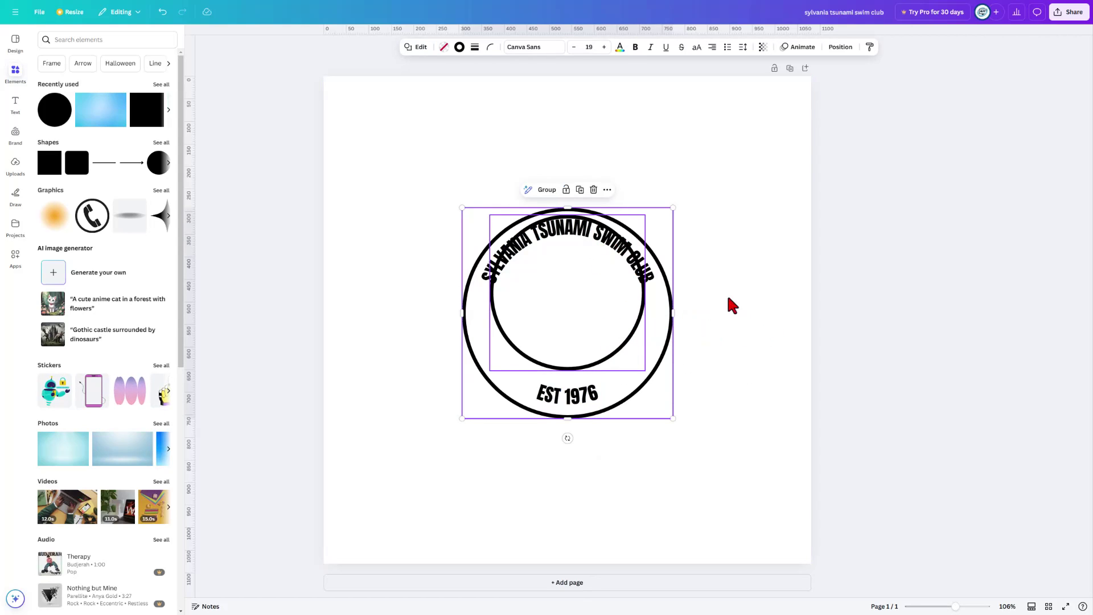
left_click(607, 189)
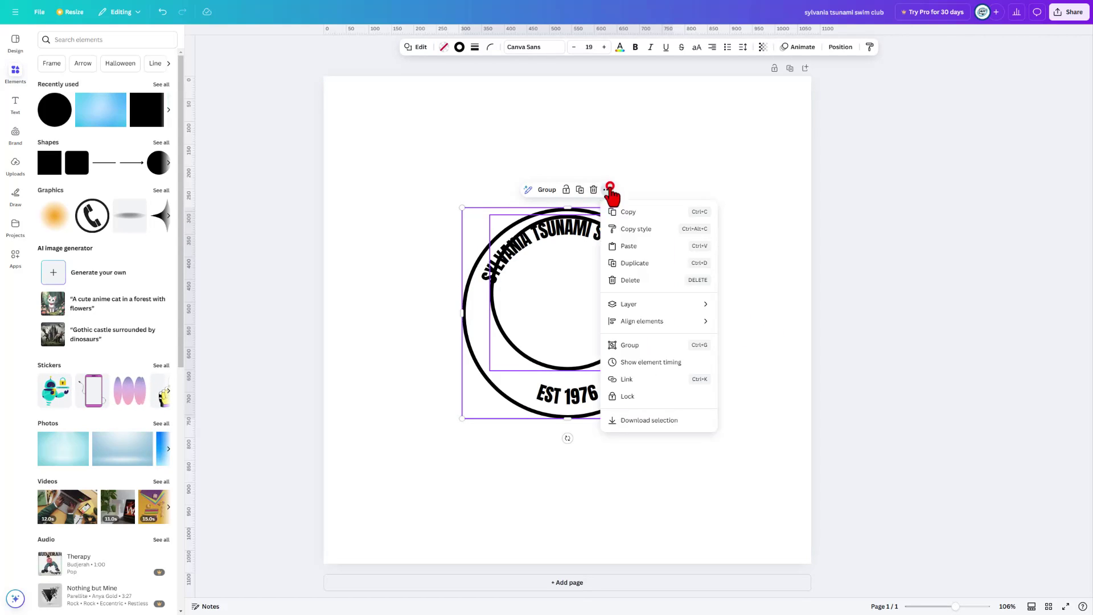
mouse_move(631, 328)
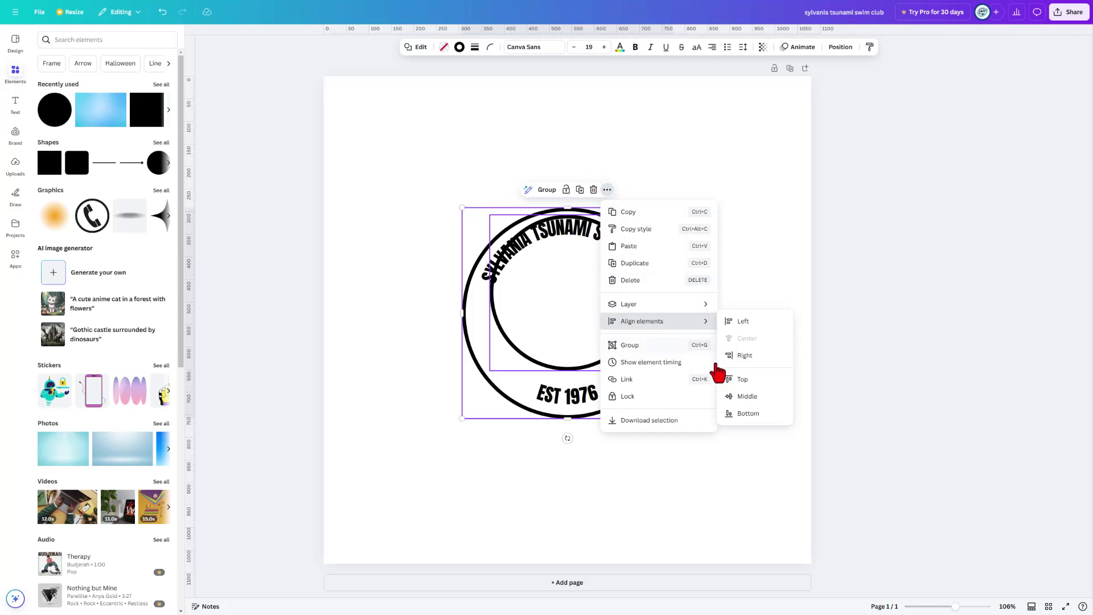
left_click(750, 399)
left_click(788, 374)
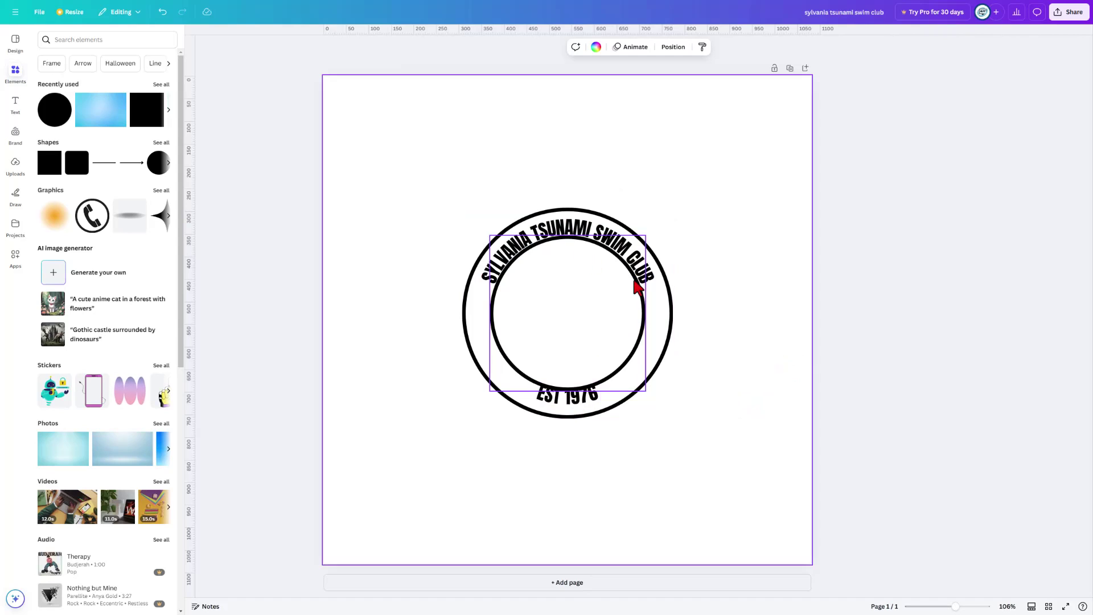
Shrink the inner circle about its centre to about 315 px across so it clears both curved texts.
left_click(644, 327)
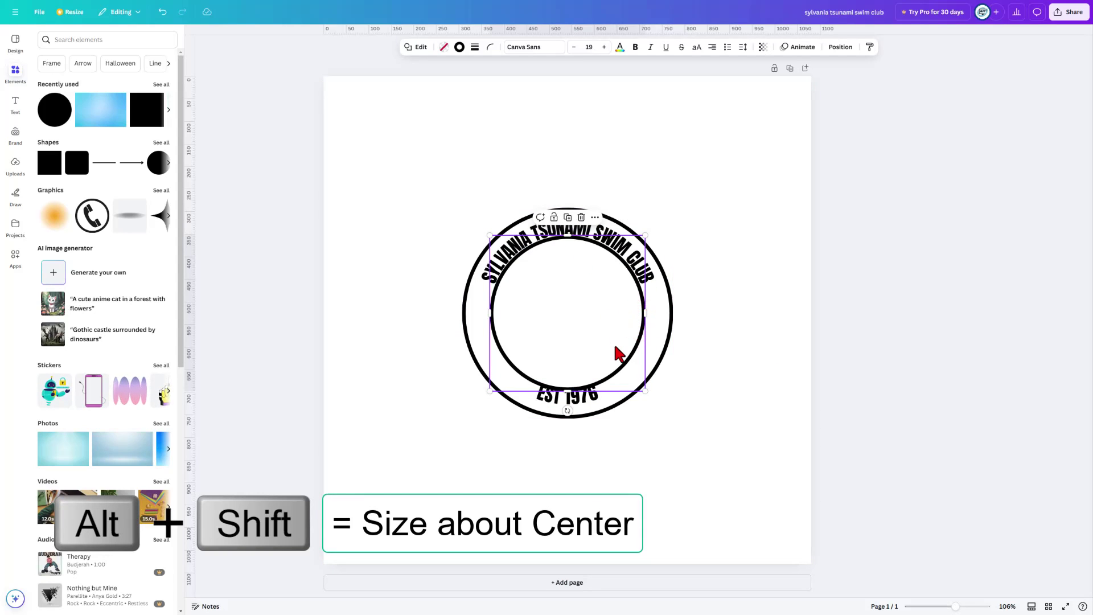
left_click_drag(642, 392, 639, 385)
left_click(740, 364)
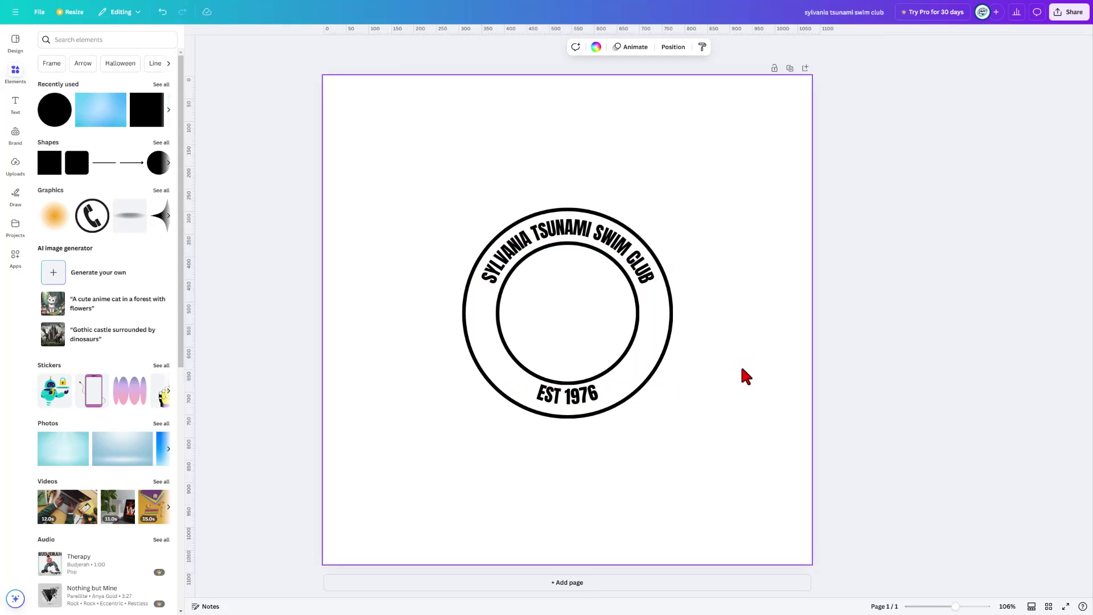
left_click(567, 404)
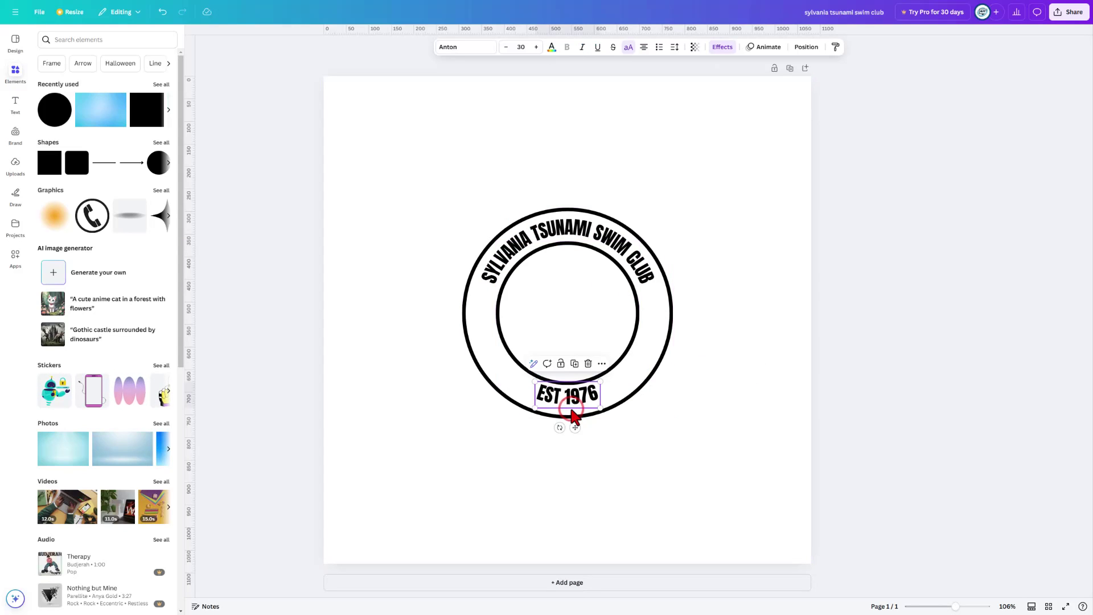
left_click(644, 426)
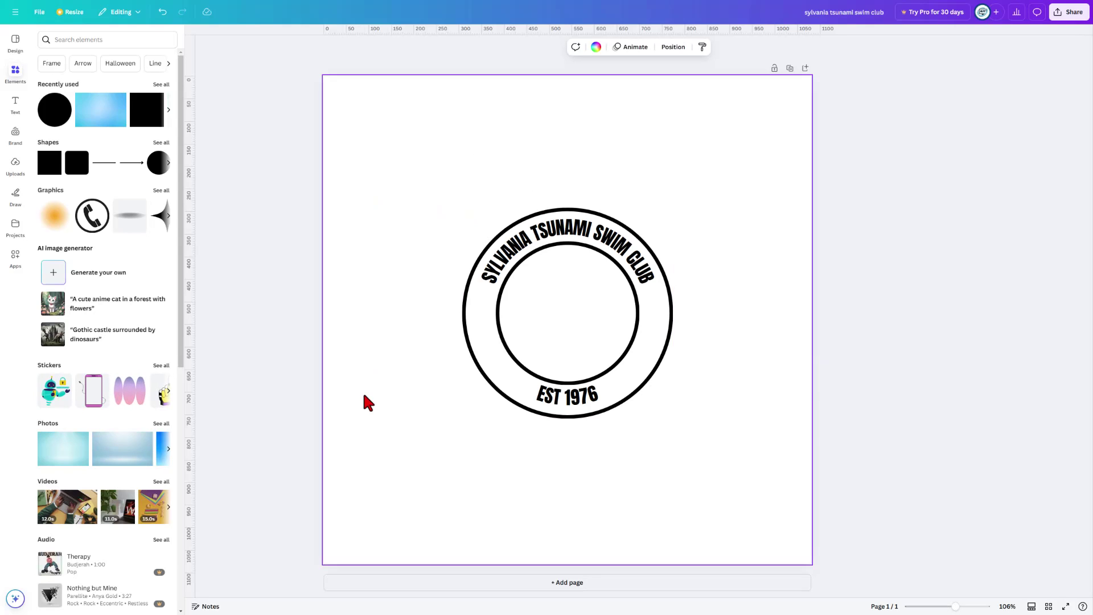
Capture the badge as a screenshot with Snagit and share it to Dropbox, overwriting the existing file.
key("Print")
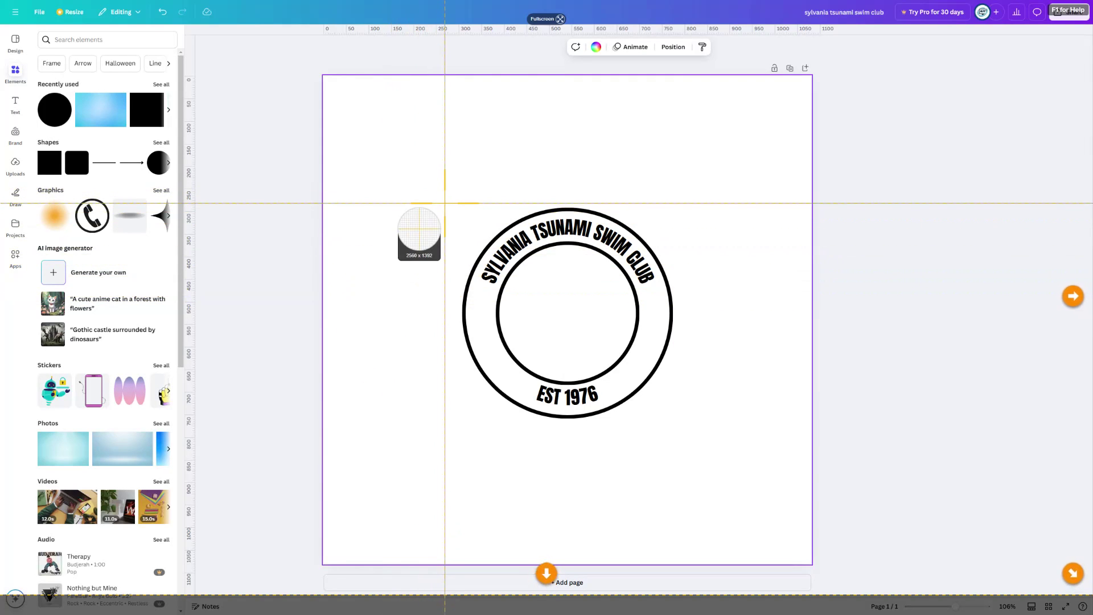
left_click_drag(443, 203, 676, 420)
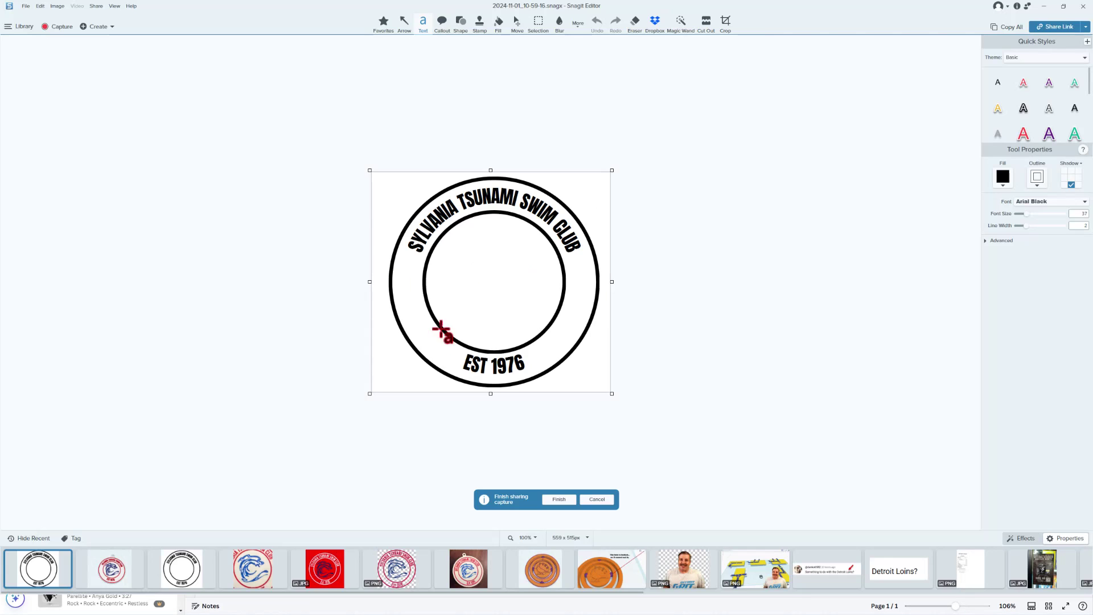
left_click(556, 500)
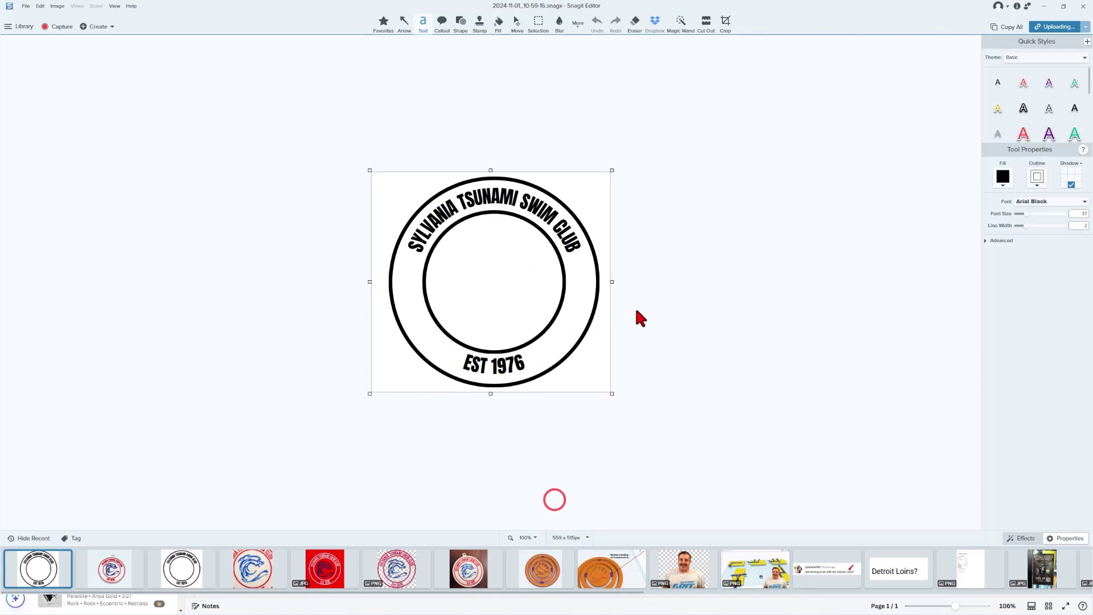
left_click(573, 121)
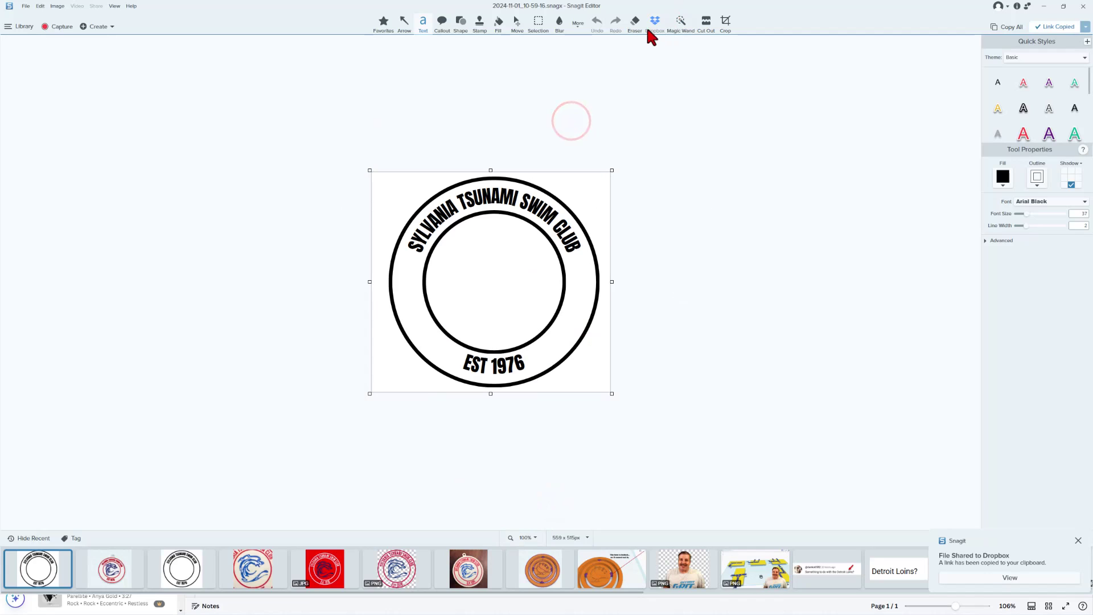
left_click(655, 21)
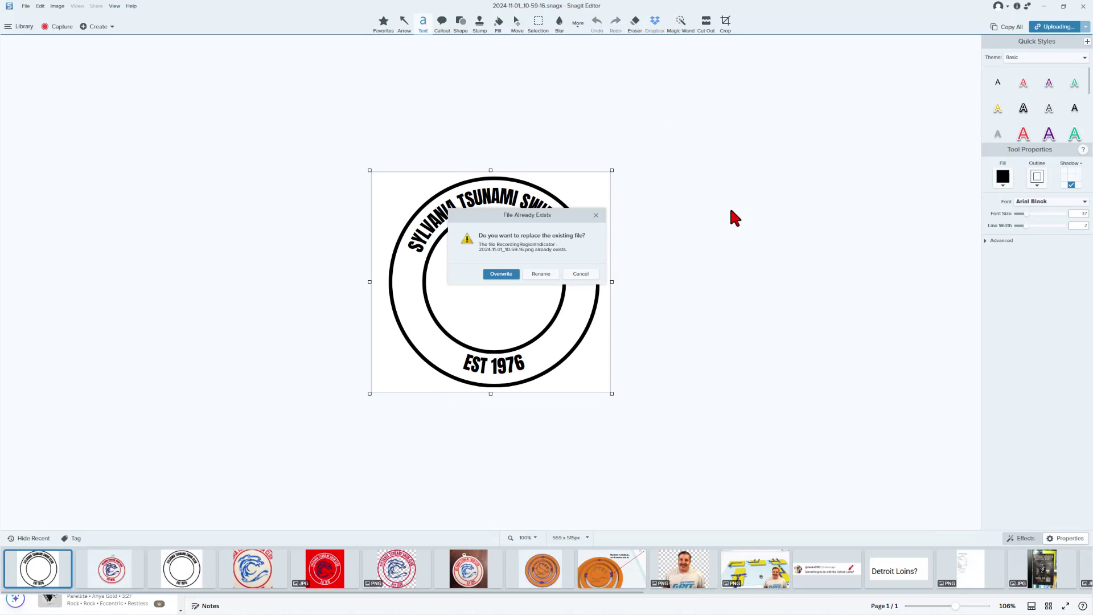
left_click(501, 274)
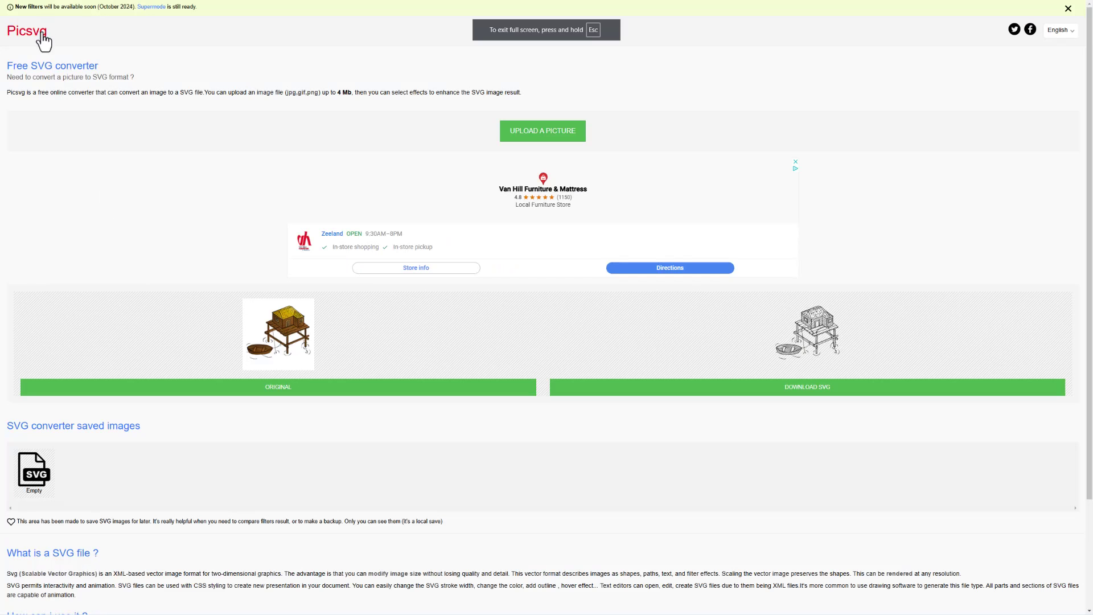
In Picsvg, upload wave.jpg from the Downloads folder and apply the Internal 2 filter to the conversion.
left_click(550, 138)
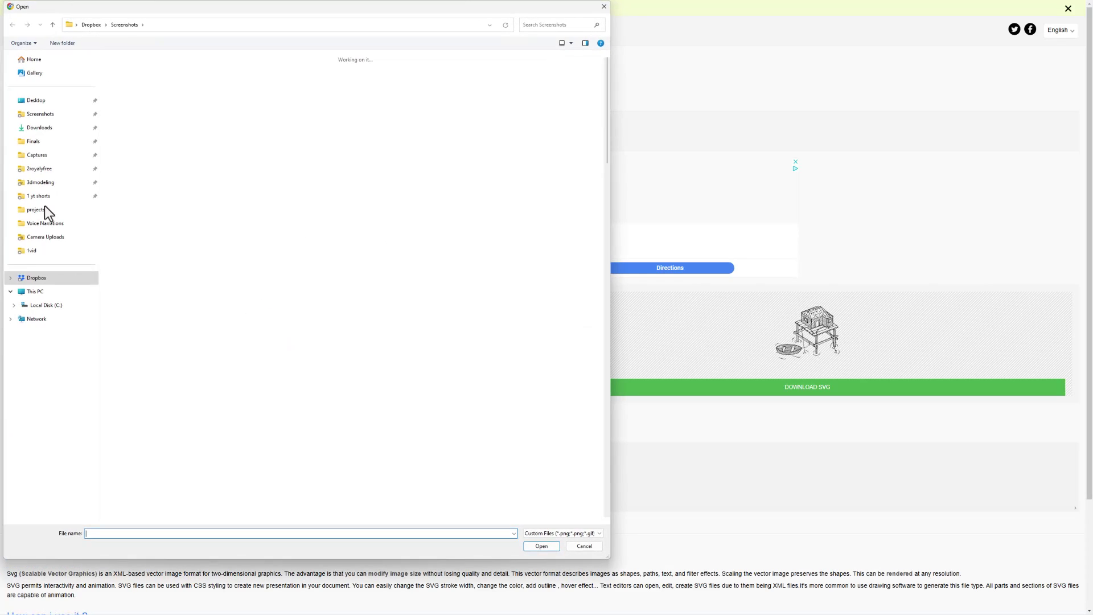
left_click(35, 127)
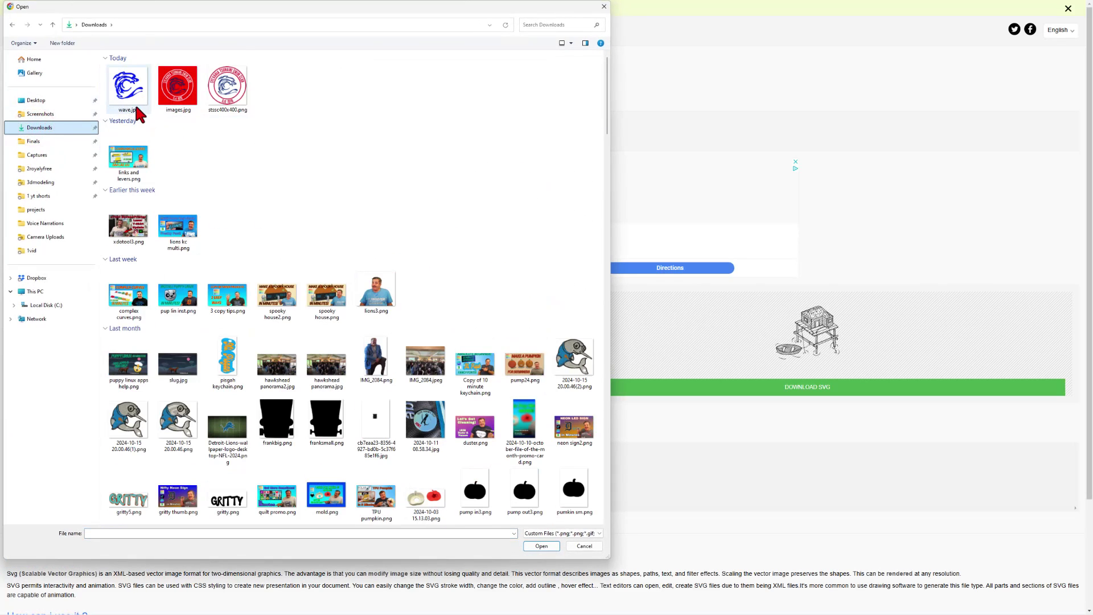
left_click(136, 108)
left_click(535, 547)
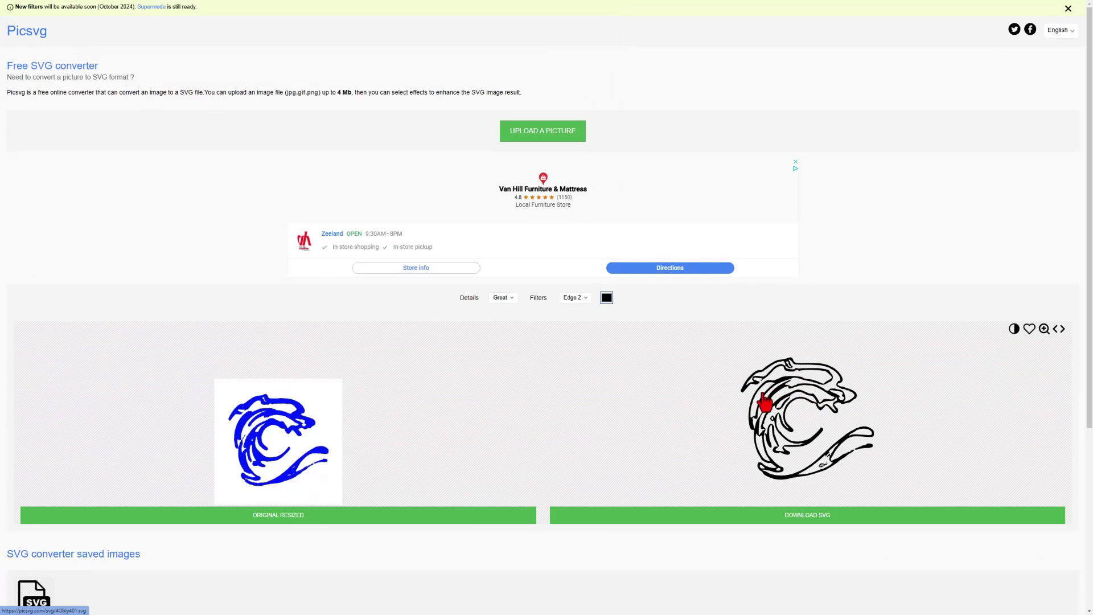
left_click(572, 297)
left_click(581, 361)
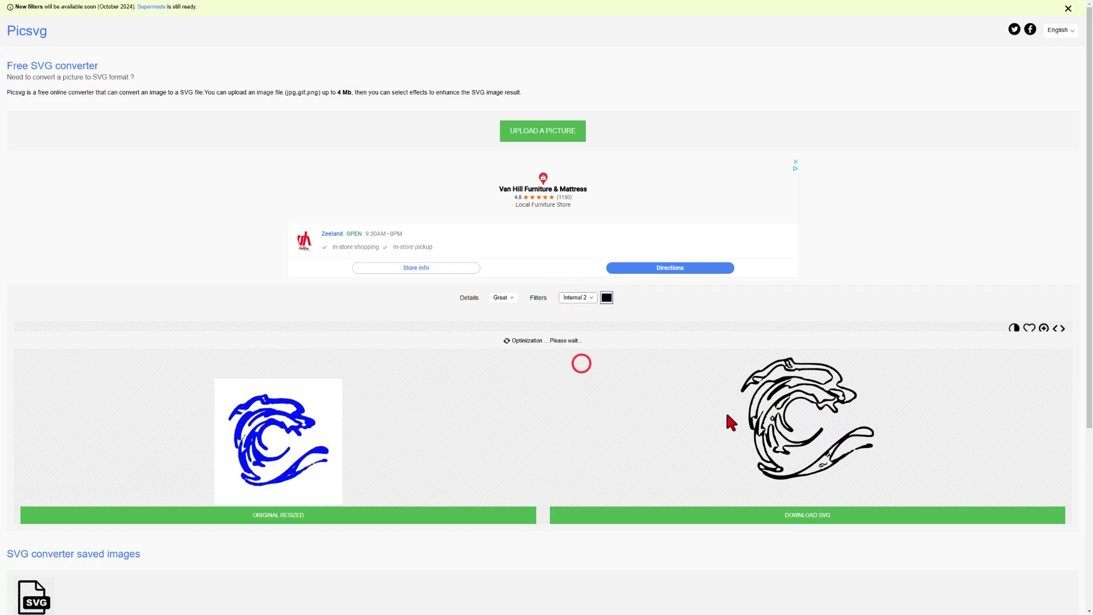
Download the converted wave as an SVG file named wave in the Downloads folder.
left_click(806, 515)
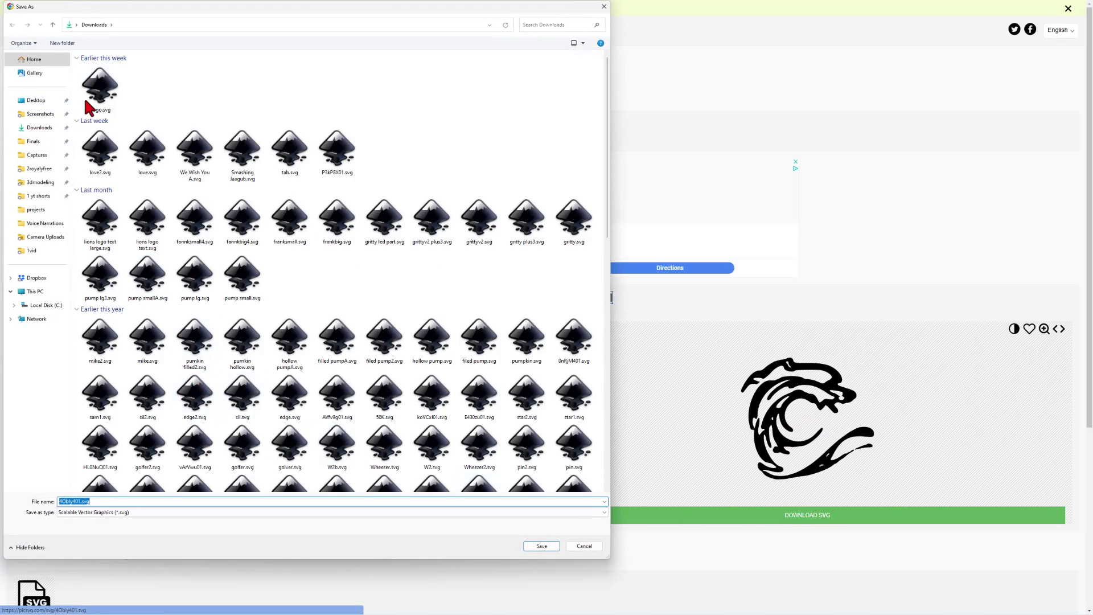
left_click(80, 501)
double_click(79, 500)
type("wave")
key("Return")
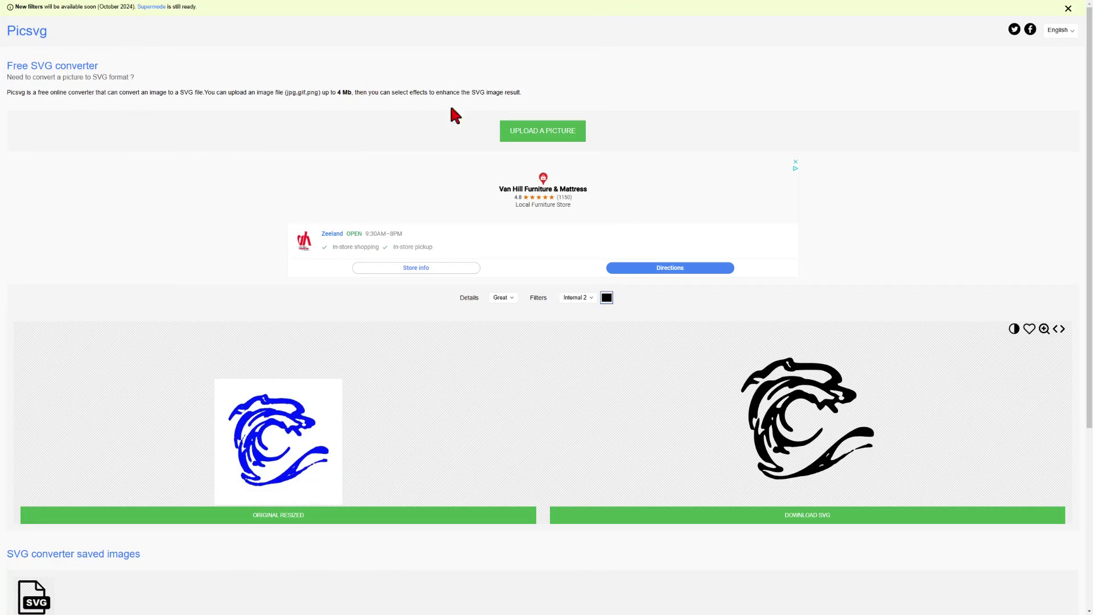
Upload the badge screenshot RecordingRegionIndicator - 2024-11-01_08-11-23.png from the Screenshots folder and apply the Internal 3 filter.
left_click(515, 133)
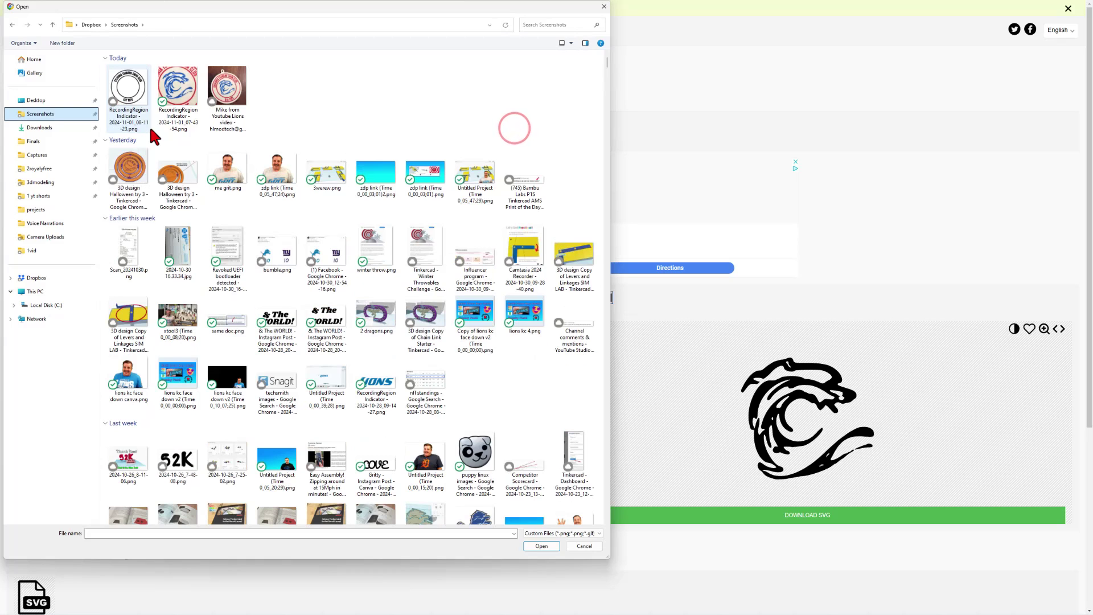
left_click(134, 101)
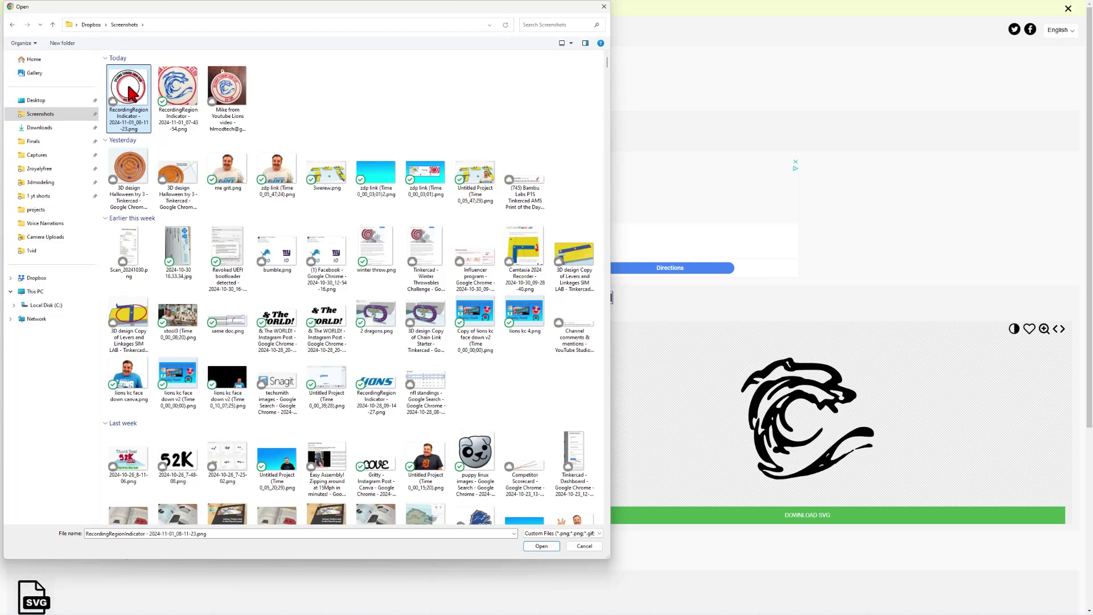
left_click(538, 545)
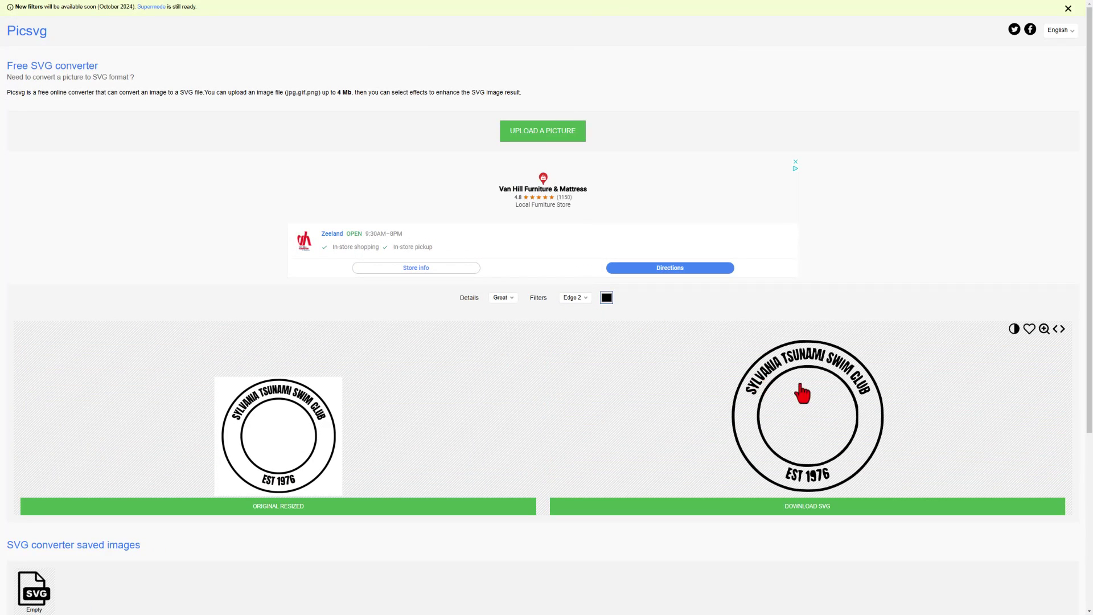
left_click(576, 298)
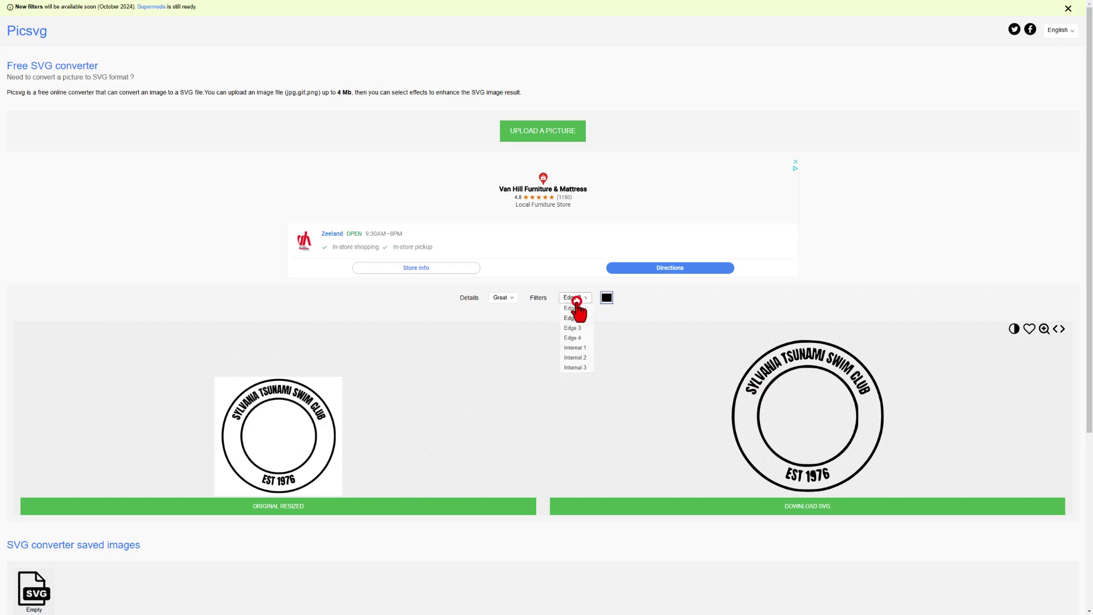
left_click(572, 370)
left_click(577, 298)
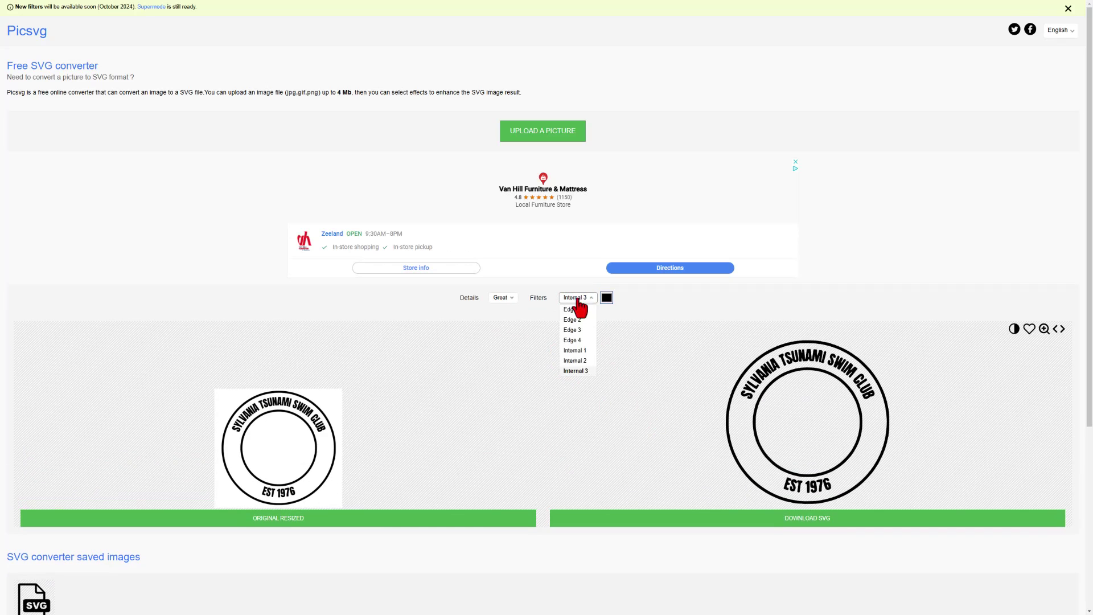
left_click(575, 371)
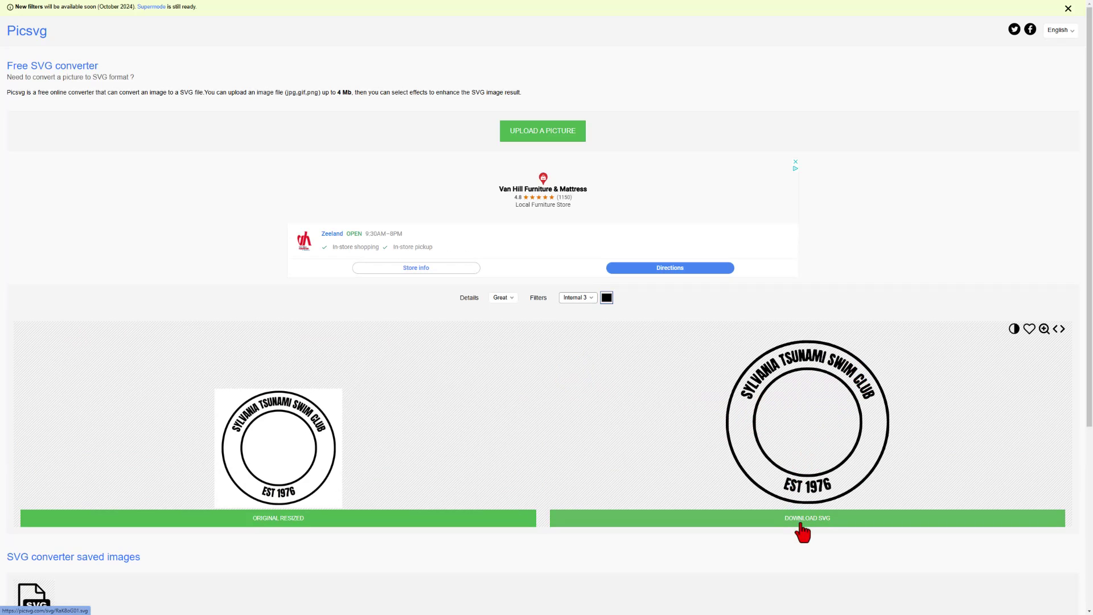
Download the converted badge as an SVG file named sc in the Downloads folder.
left_click(800, 520)
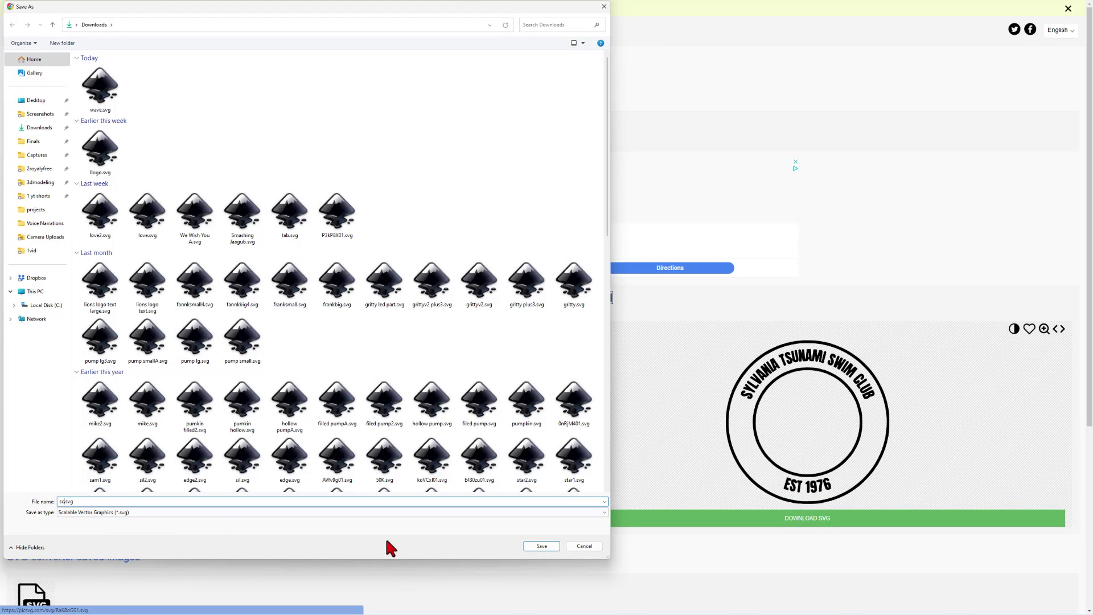
left_click(535, 546)
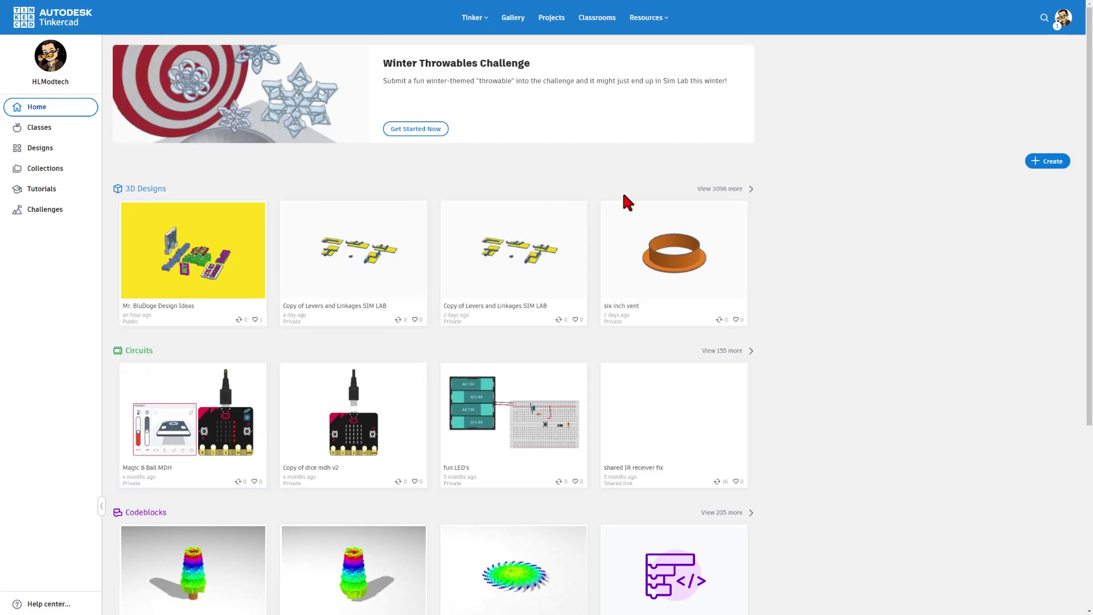
Switch to Tinkercad, create a new 3D design and name it bag tag.
left_click(1041, 163)
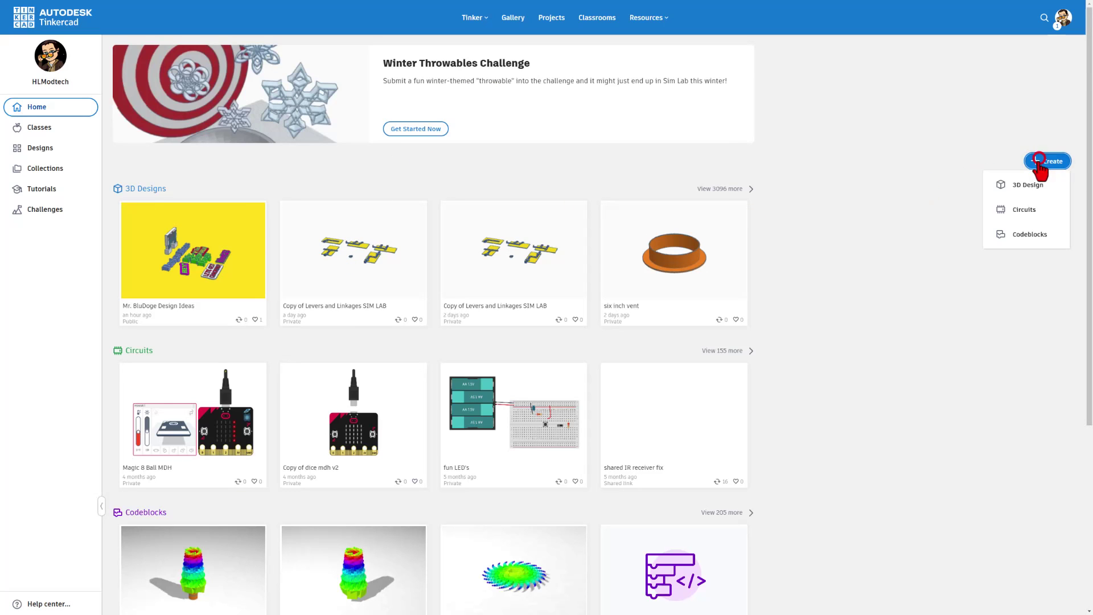
left_click(1023, 190)
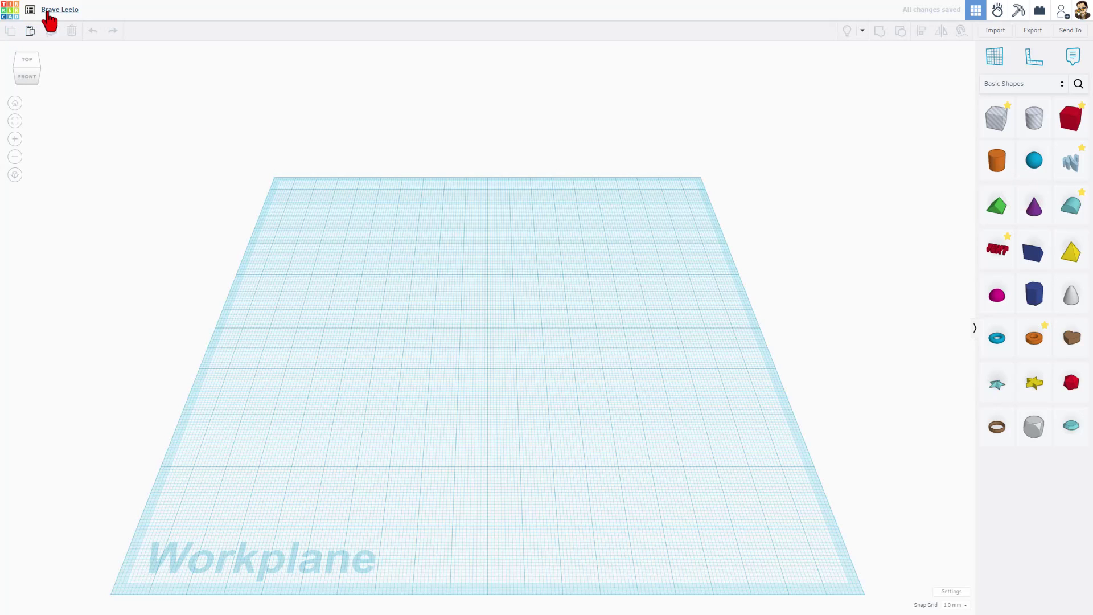
left_click(48, 10)
type("bag")
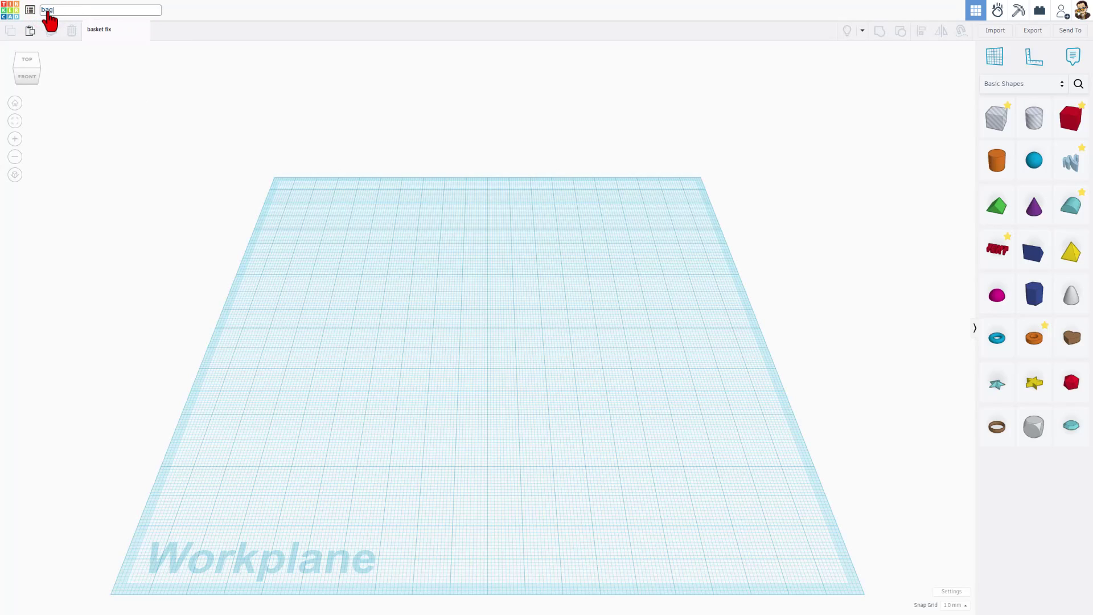
type(" tah")
key("BackSpace")
type("g")
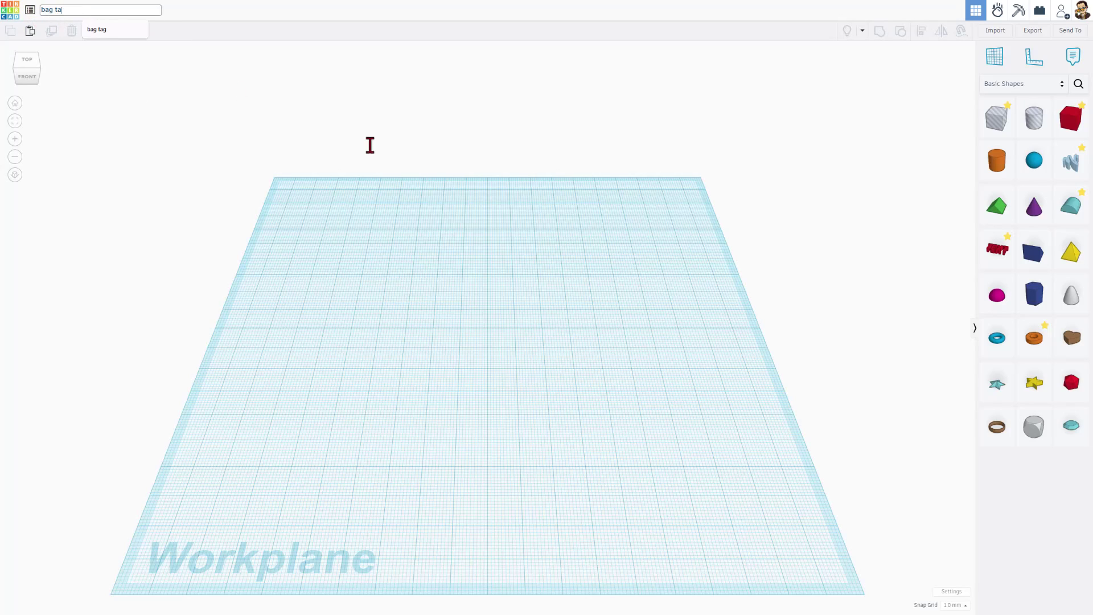
key("Return")
Import sc.svg from the Downloads folder, centered on Art, with its width set to 58.
left_click(996, 30)
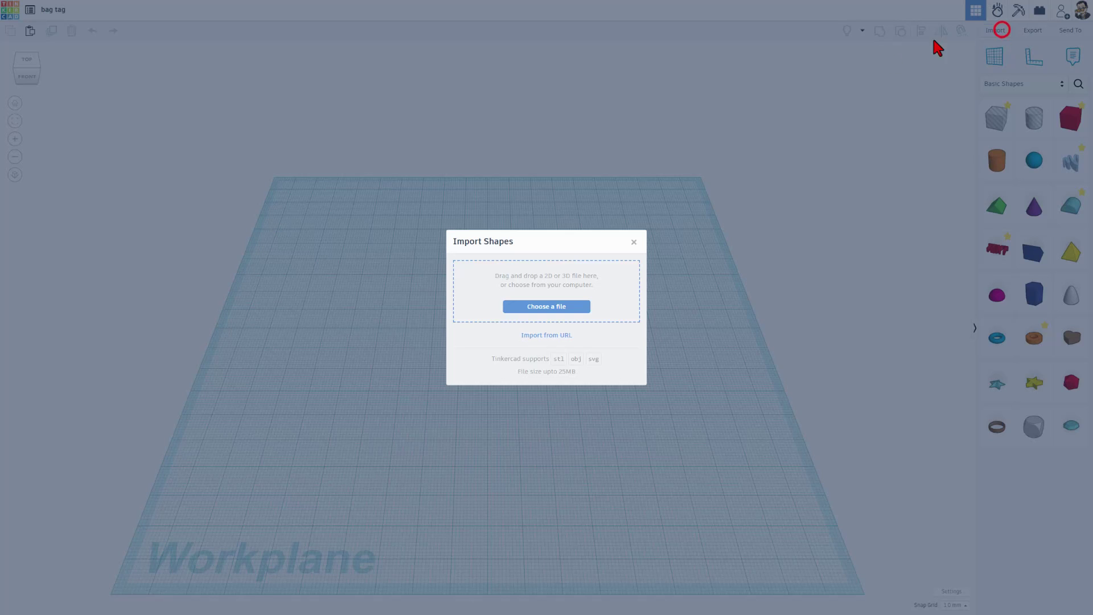
left_click(545, 307)
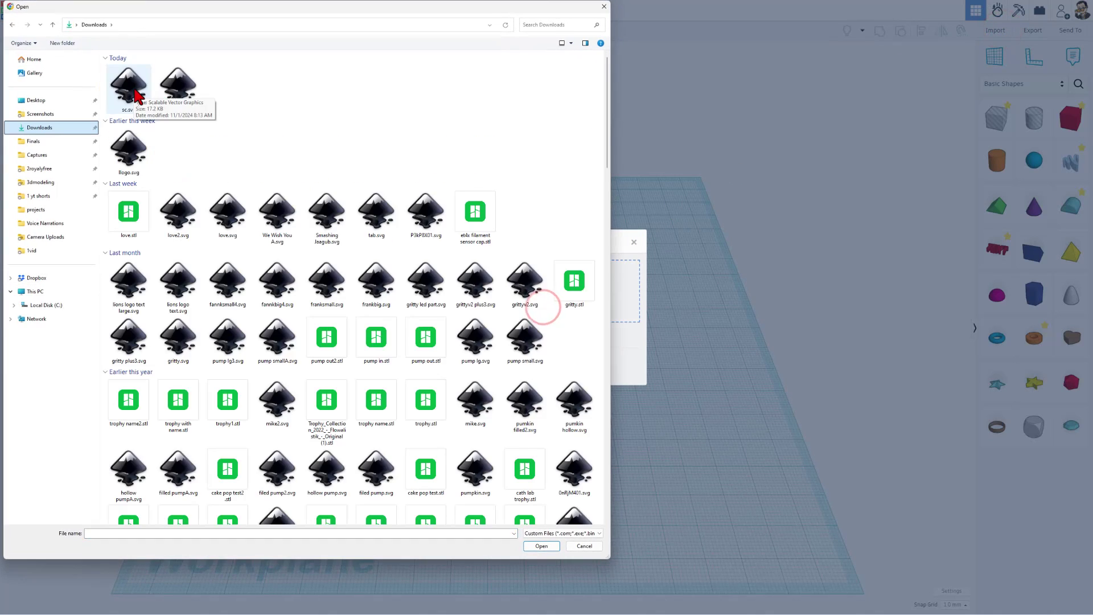
double_click(133, 89)
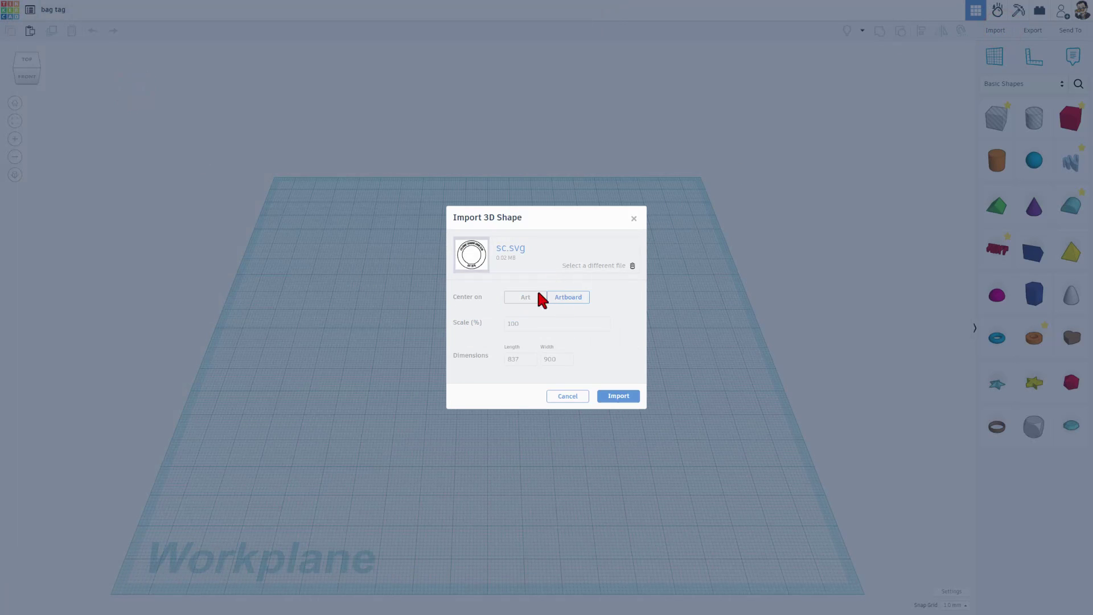
left_click(536, 297)
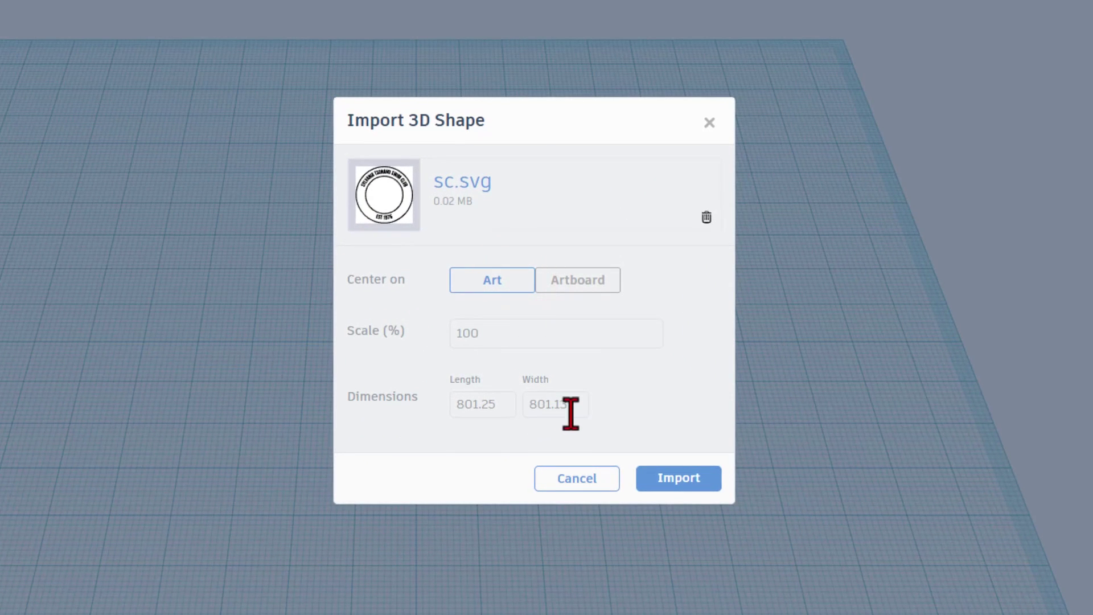
left_click(565, 362)
double_click(571, 407)
left_click(575, 408)
left_click_drag(575, 407, 526, 407)
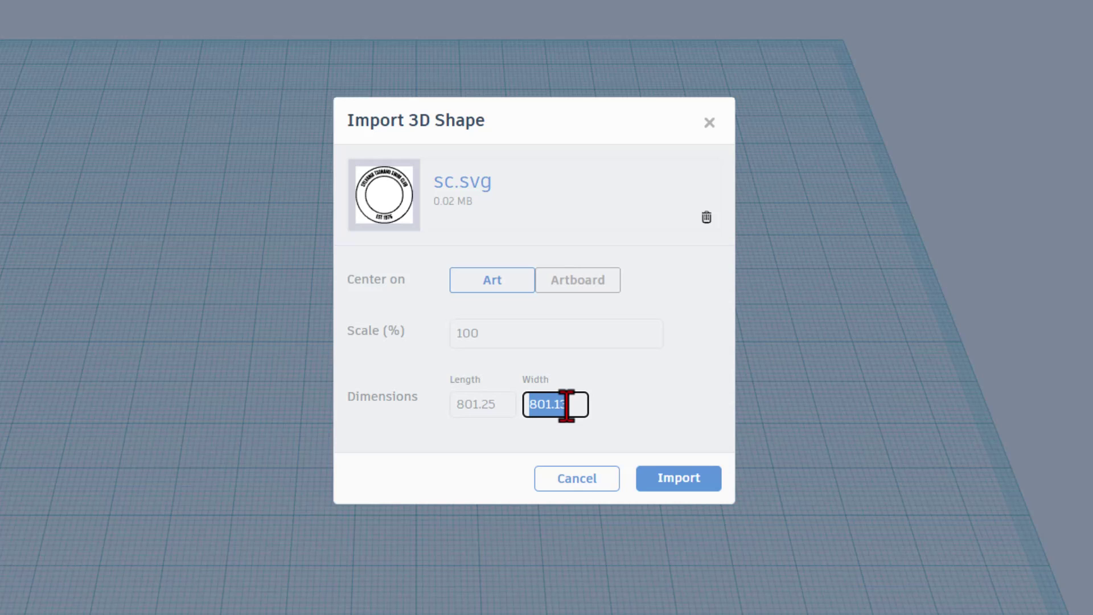
type("58")
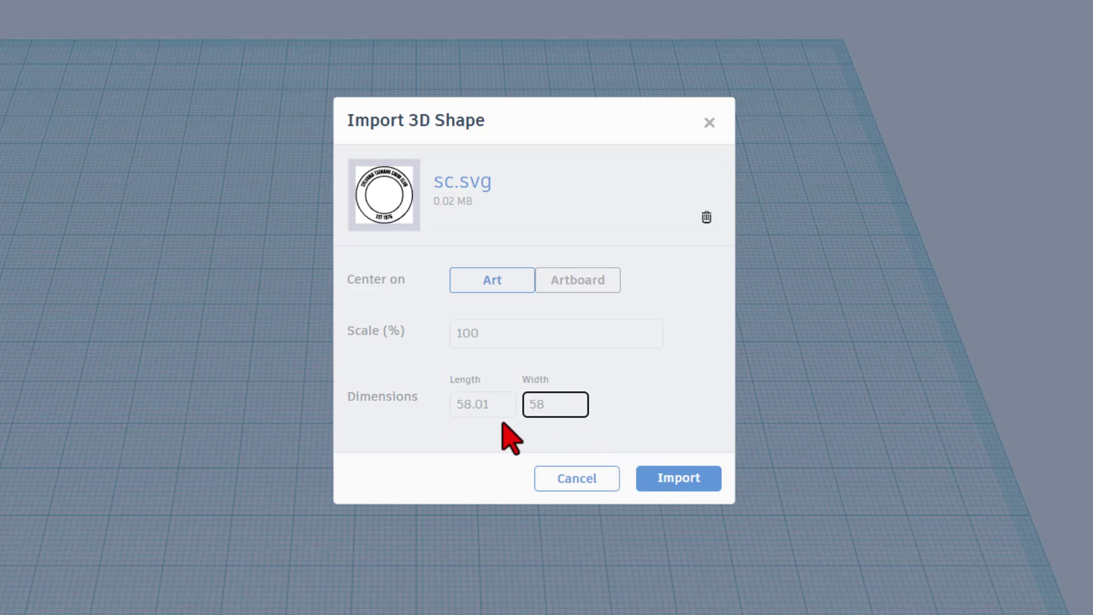
left_click(659, 478)
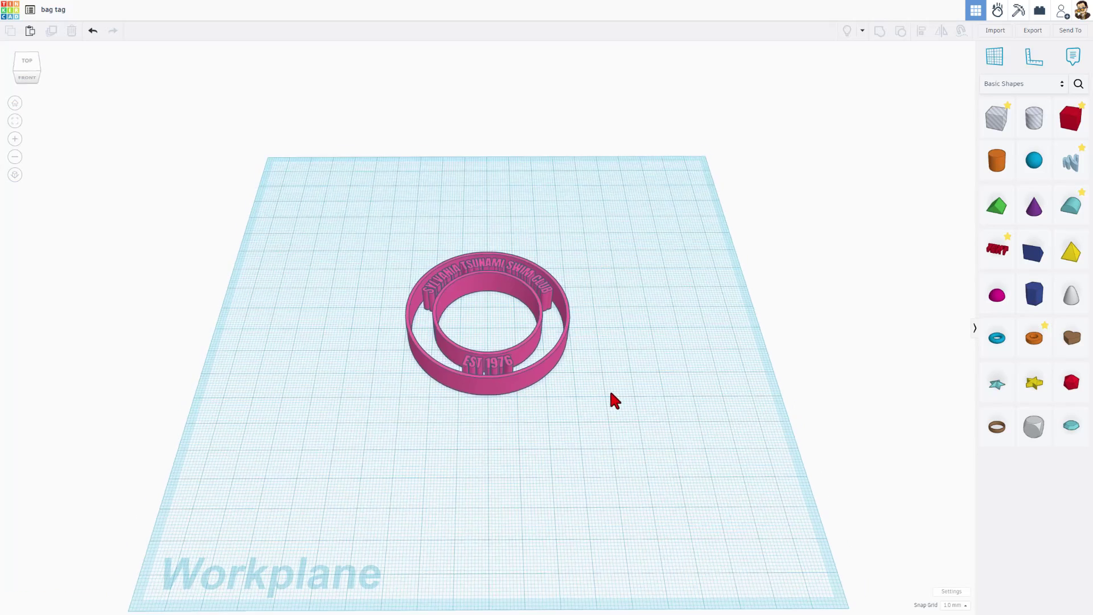
Import wave.svg centered on Art with its width set to 35.
left_click(996, 27)
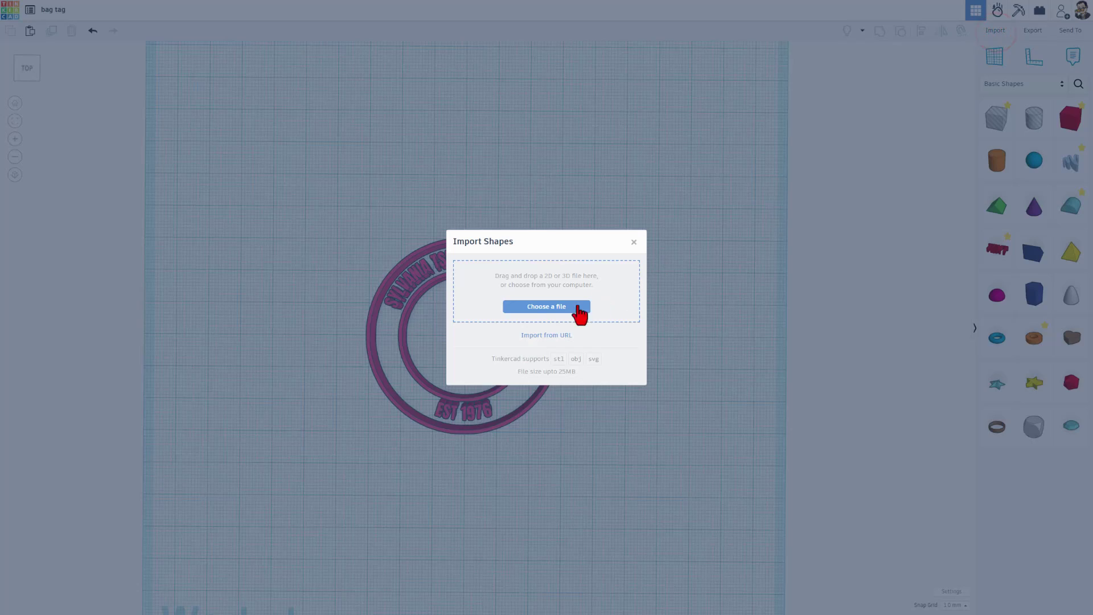
left_click(579, 310)
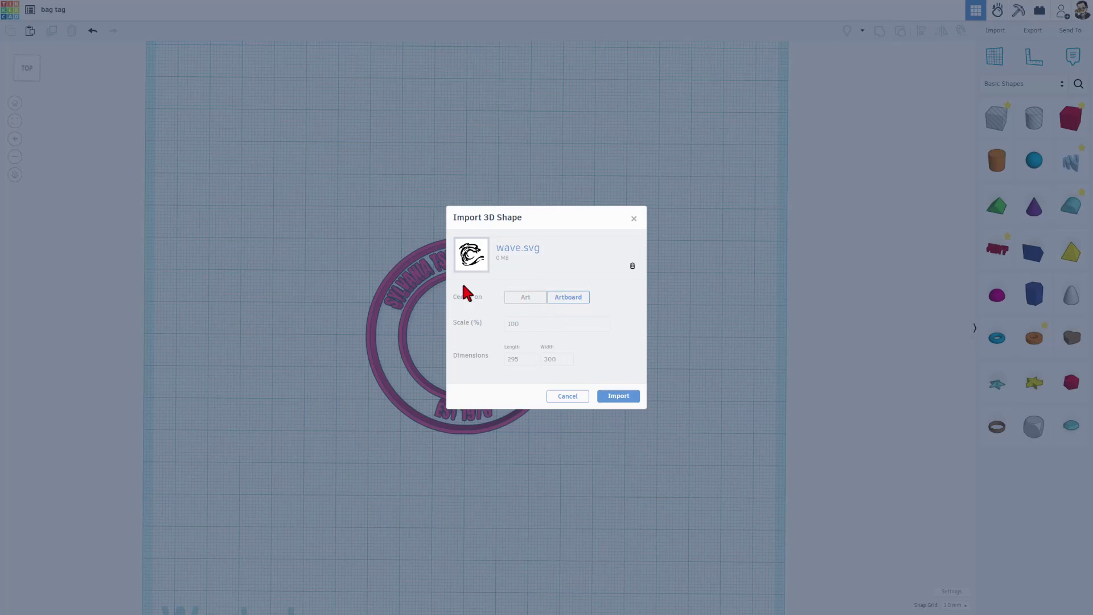
left_click(513, 301)
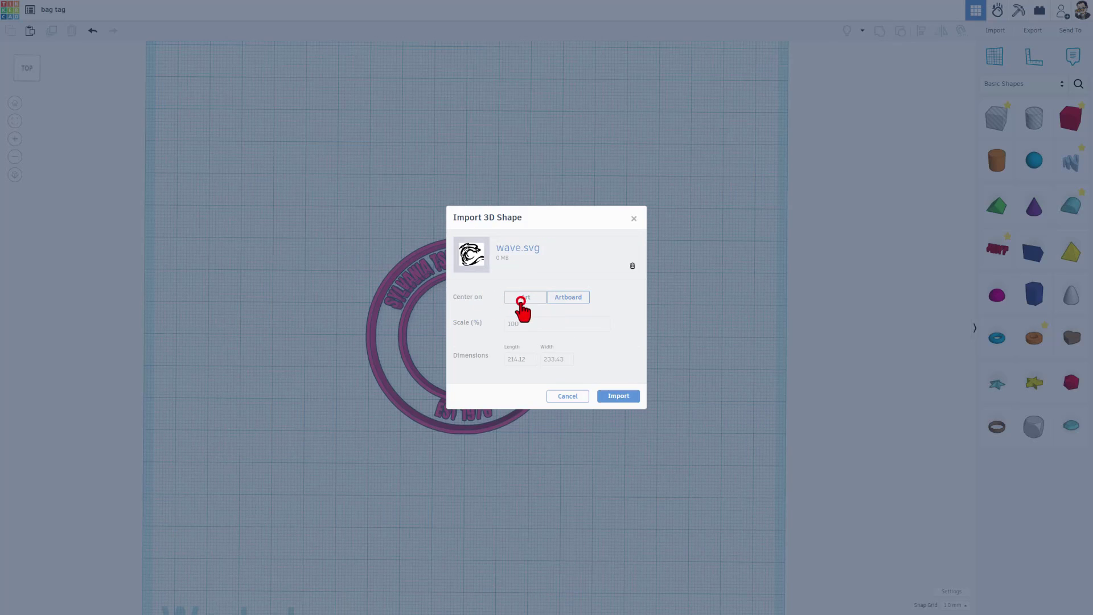
left_click(566, 360)
type("35")
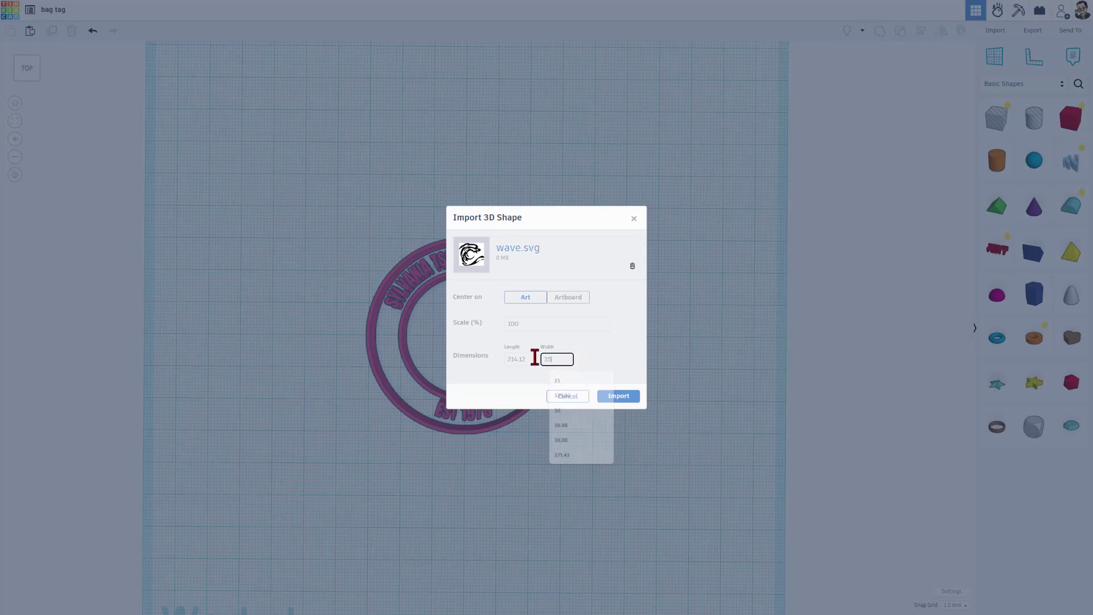
left_click(617, 399)
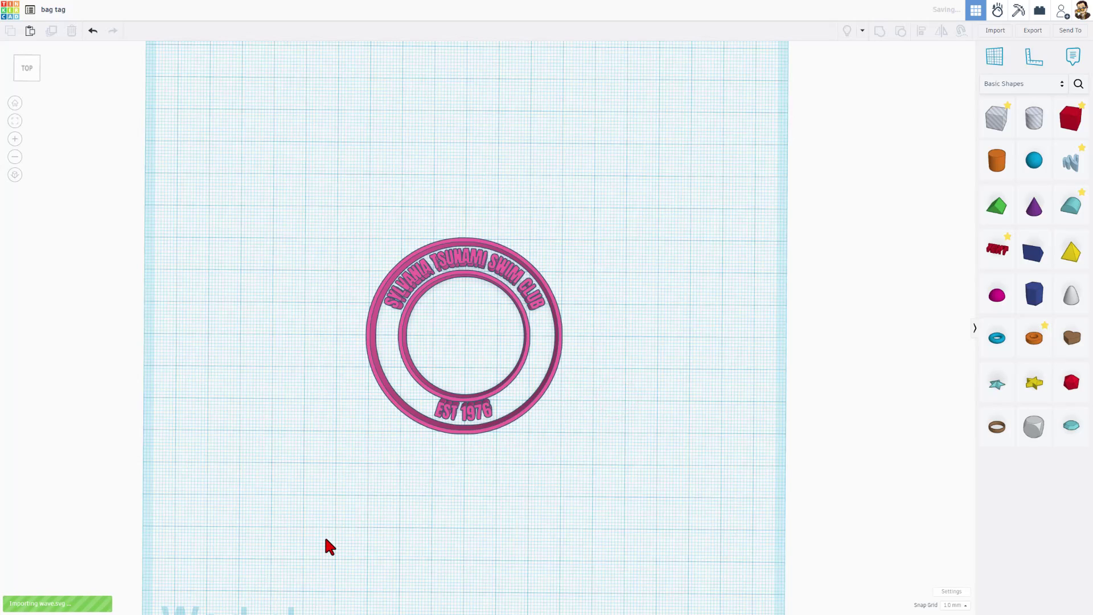
Scale the wave down slightly with its proportions kept so it fits inside the badge's inner ring.
scroll(430, 342, "up", 1)
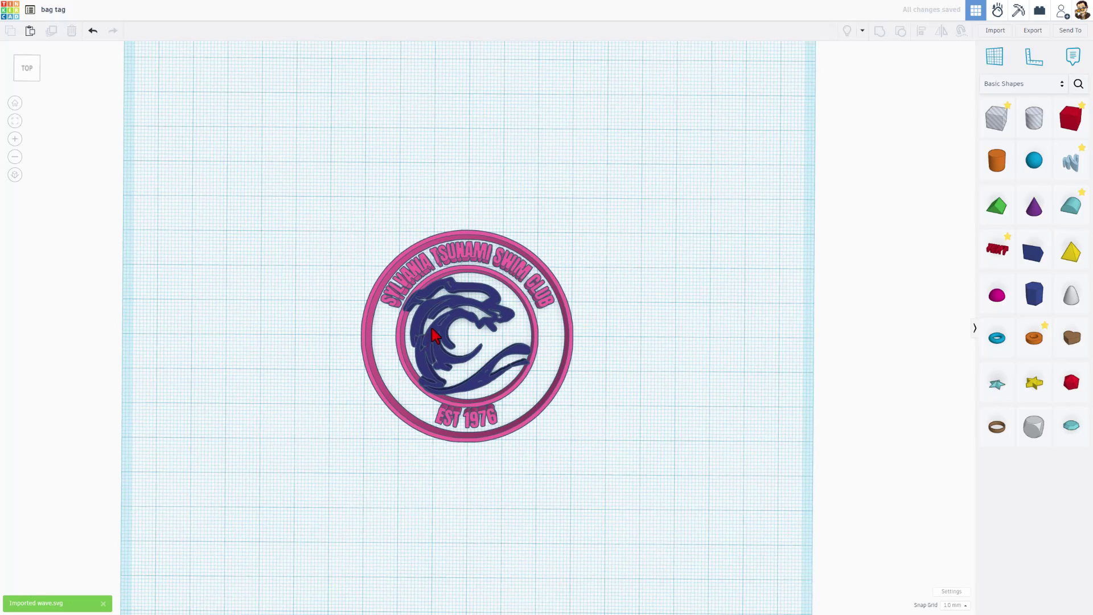
left_click(441, 307)
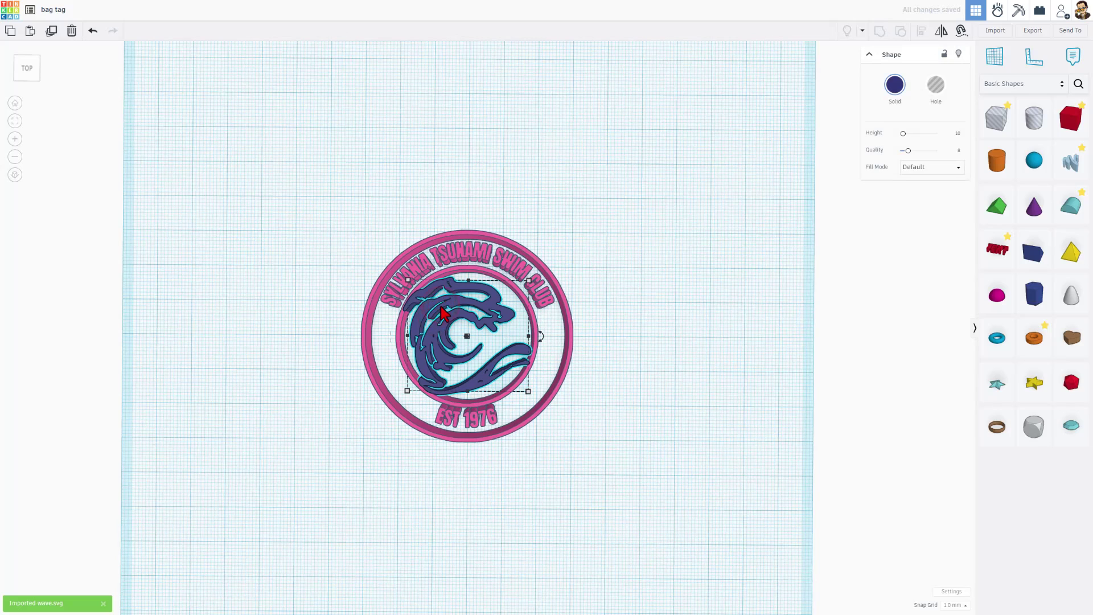
mouse_move(406, 281)
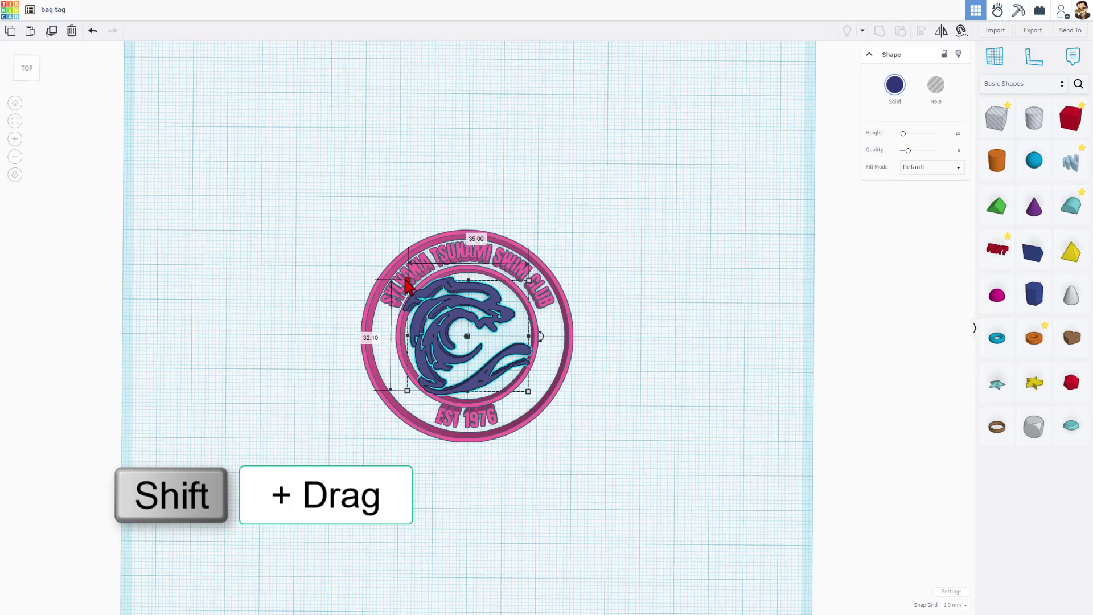
mouse_move(406, 282)
left_mouse_down()
mouse_move(423, 296)
mouse_move(417, 288)
left_mouse_up()
left_click(614, 212)
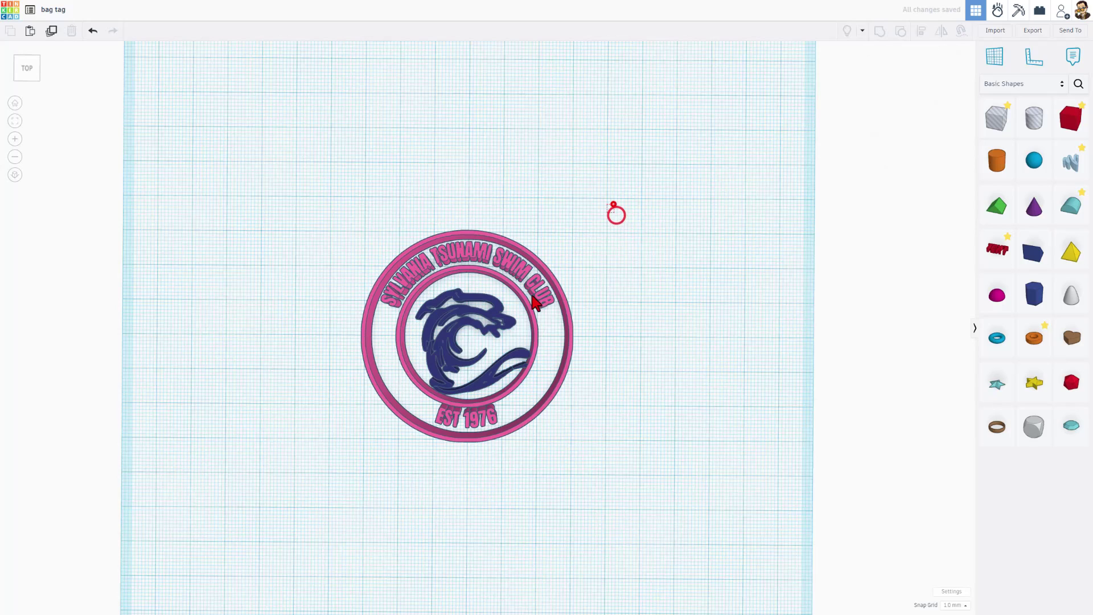
Select the wave and the badge and center-align them in both horizontal directions.
key("ctrl+a")
key("l")
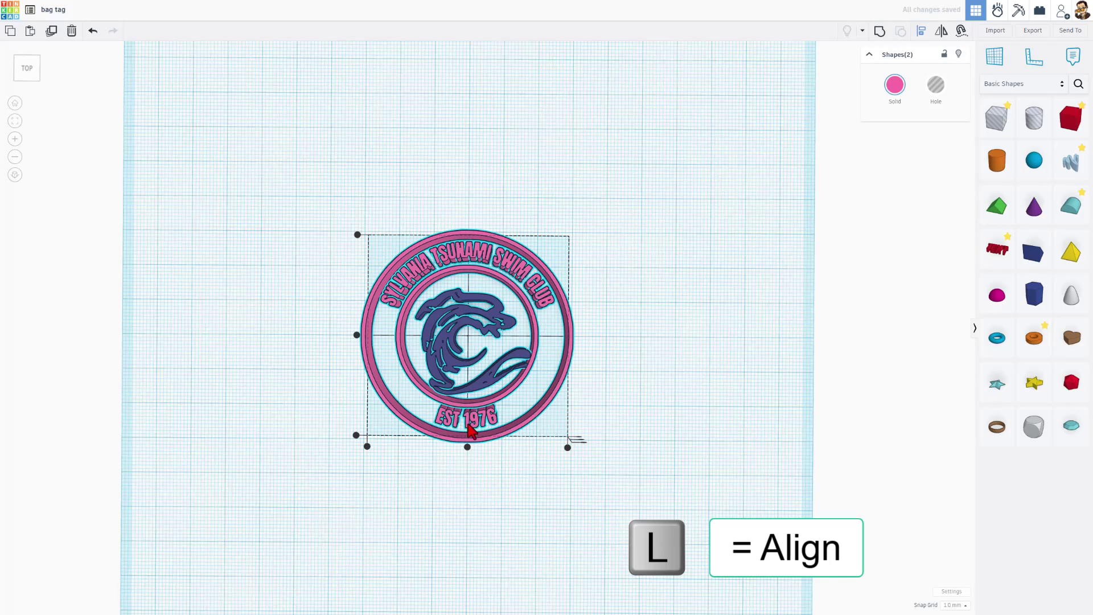
left_click(468, 447)
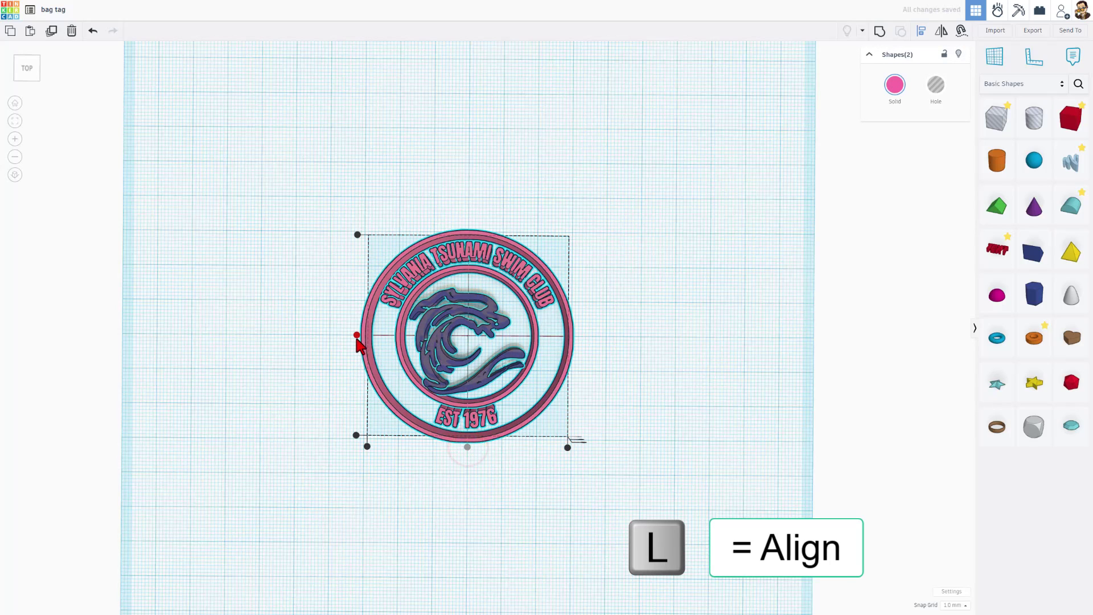
left_click(356, 334)
left_click(287, 346)
Set the snap grid to 0.1 mm and nudge the wave about 0.6 mm to the right within the ring.
left_click_drag(287, 346, 398, 318)
left_click(493, 313)
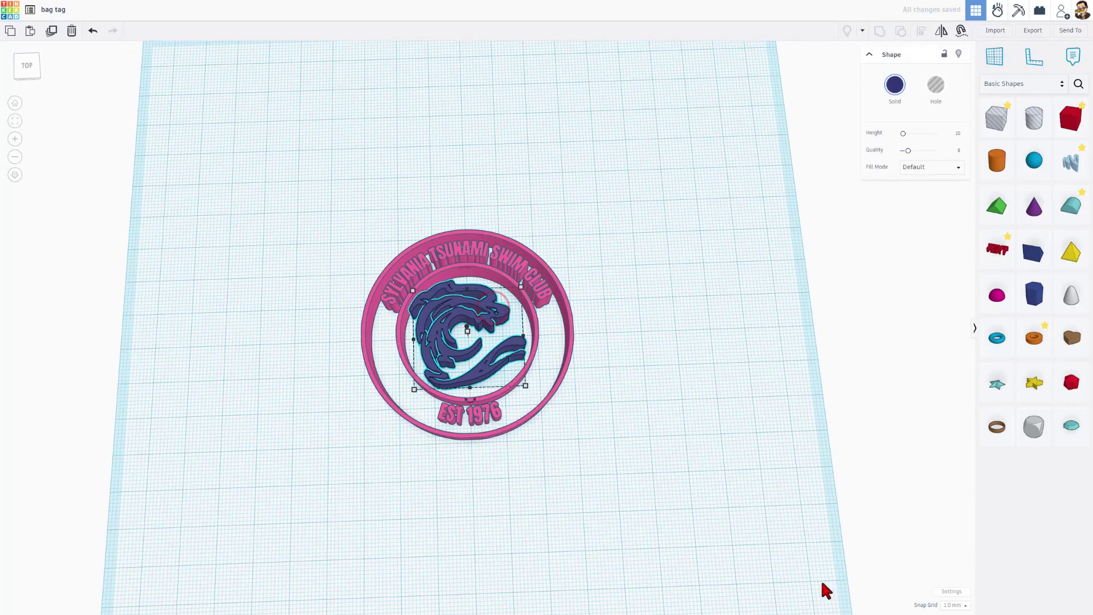
left_click(947, 607)
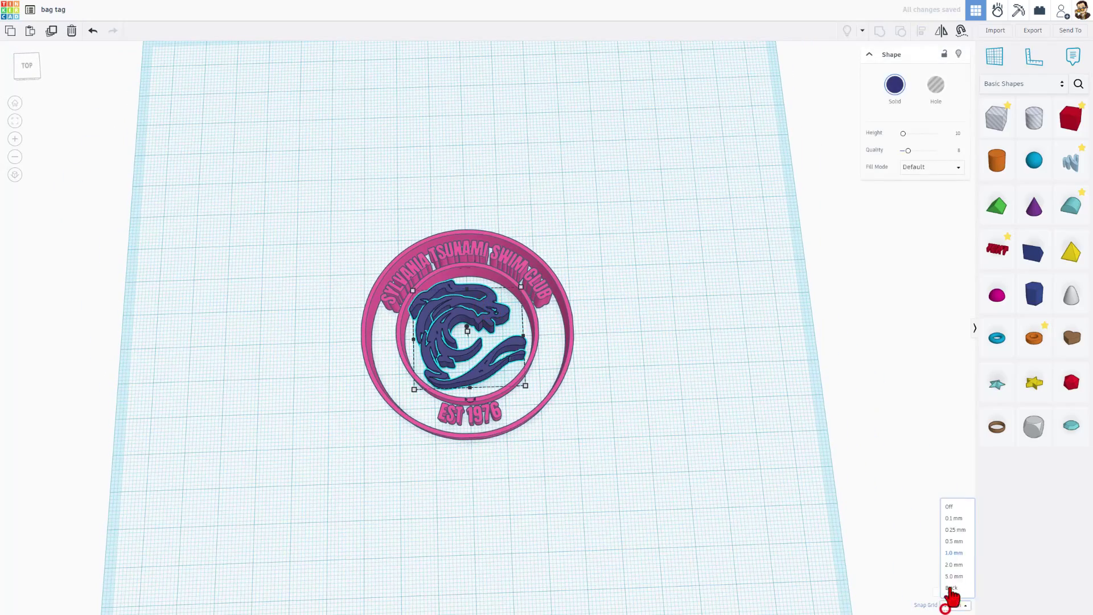
left_click(956, 519)
key("Right")
key("Right")
key("Right")
key("Right")
key("Right")
key("Right")
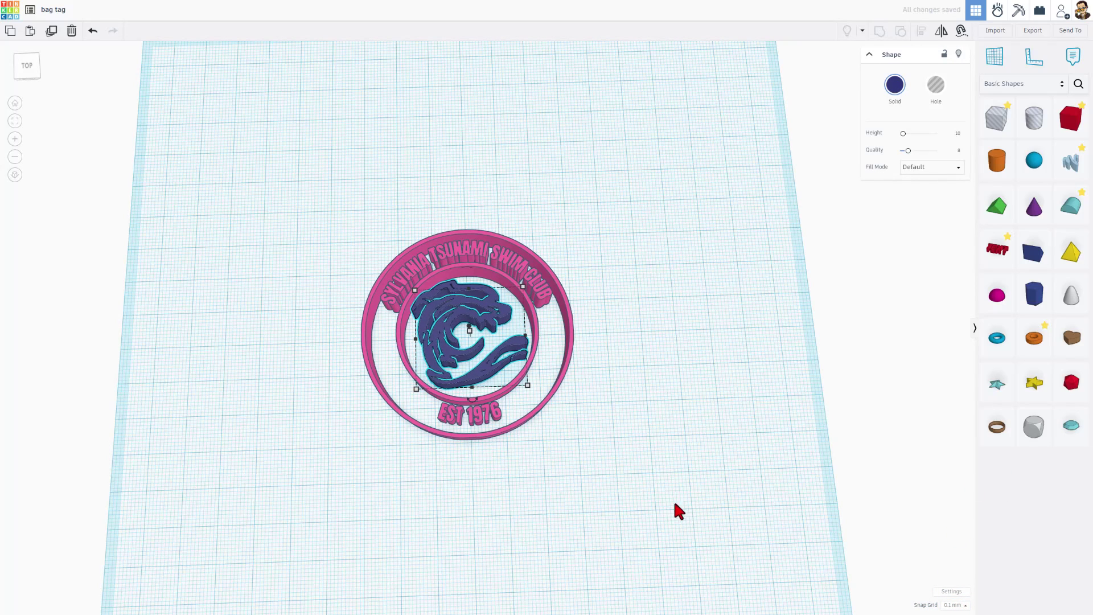
Place a solid cylinder on the workplane behind and left of the badge and raise its sides to the maximum of 64.
mouse_move(586, 483)
left_mouse_down()
mouse_move(646, 434)
mouse_move(647, 419)
mouse_move(539, 446)
mouse_move(588, 459)
mouse_move(588, 473)
left_mouse_up()
left_click_drag(563, 418, 501, 337)
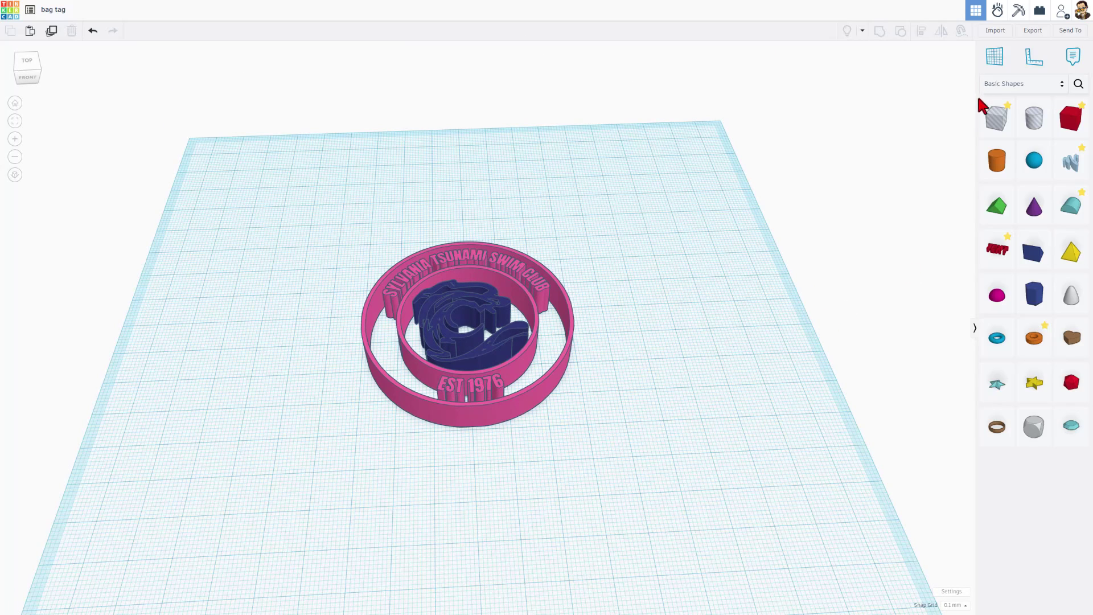
left_click(992, 175)
left_click(323, 274)
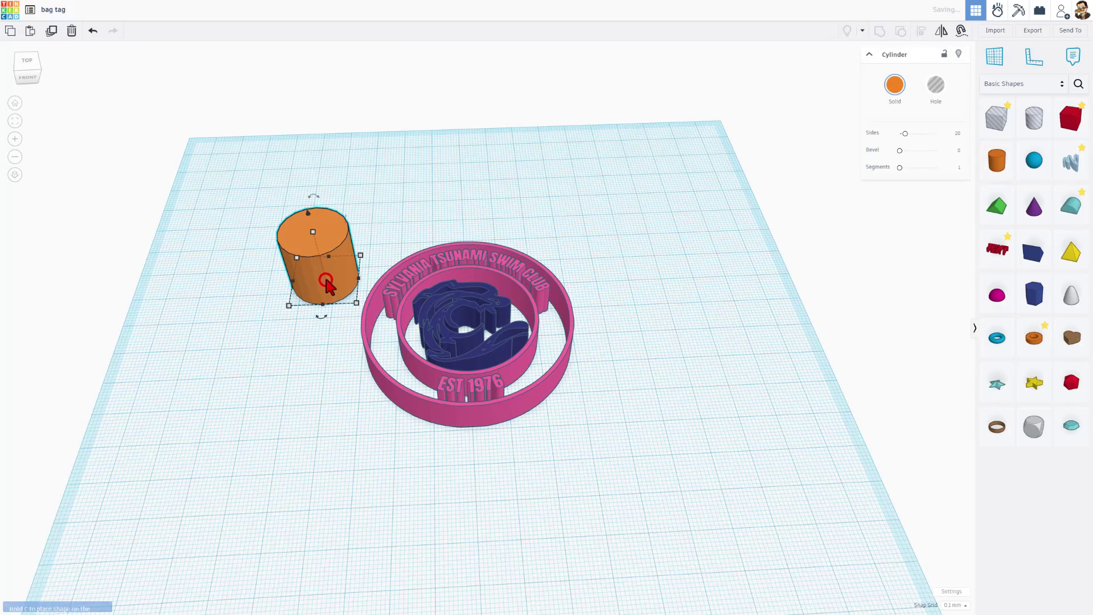
left_click_drag(904, 134, 943, 133)
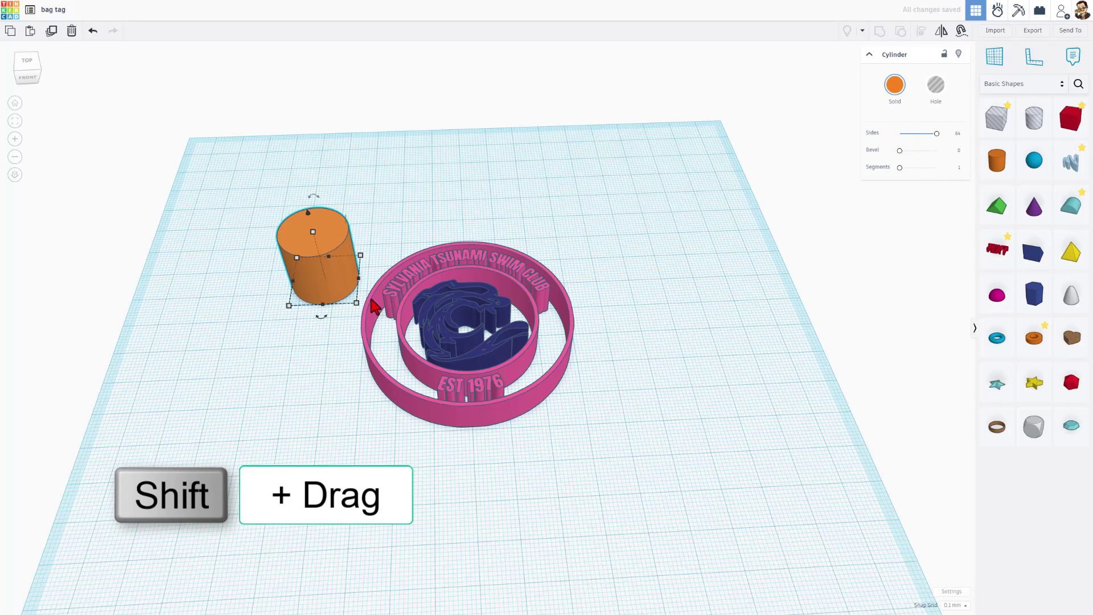
Scale the cylinder uniformly to 60 mm and move it further left, away from the badge.
left_click_drag(356, 302, 380, 453)
type("60")
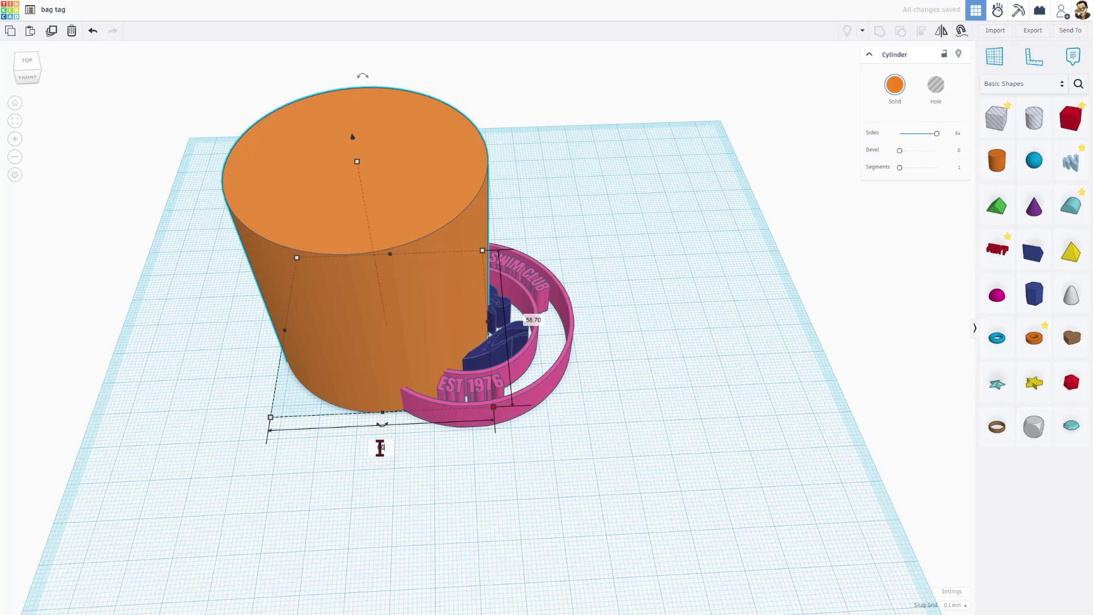
key("Return")
left_click_drag(330, 357, 246, 335)
mouse_move(264, 135)
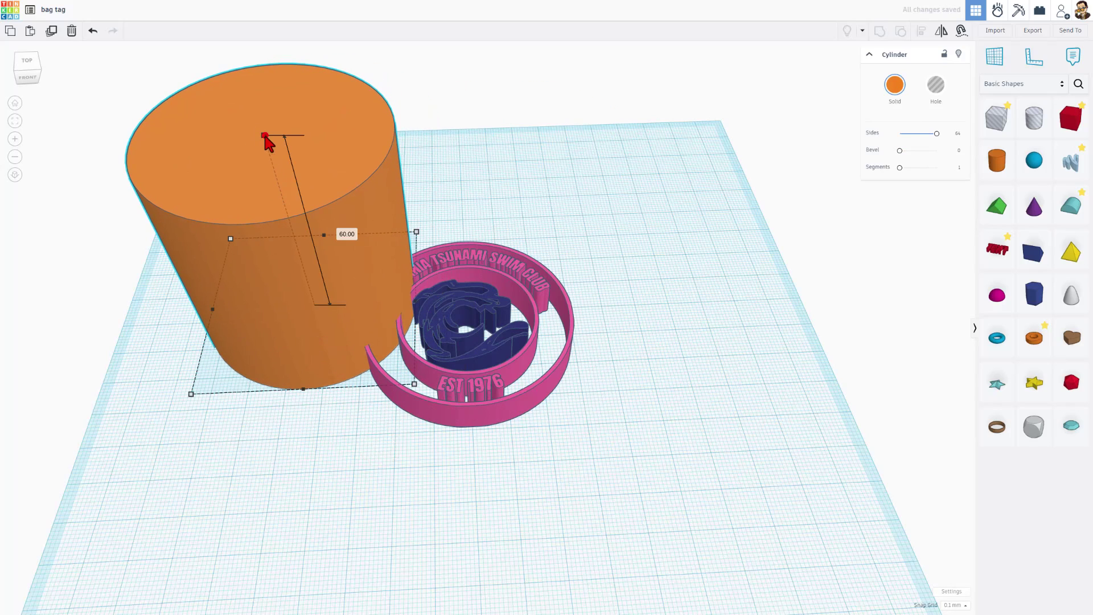